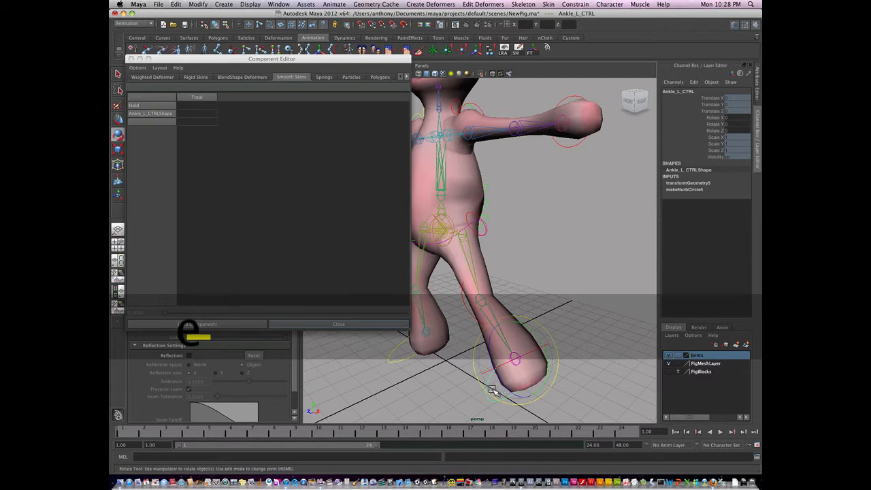
Rotate the left ankle control to about -65 in Z to test how the foot deforms.
left_click_drag(500, 383, 509, 389)
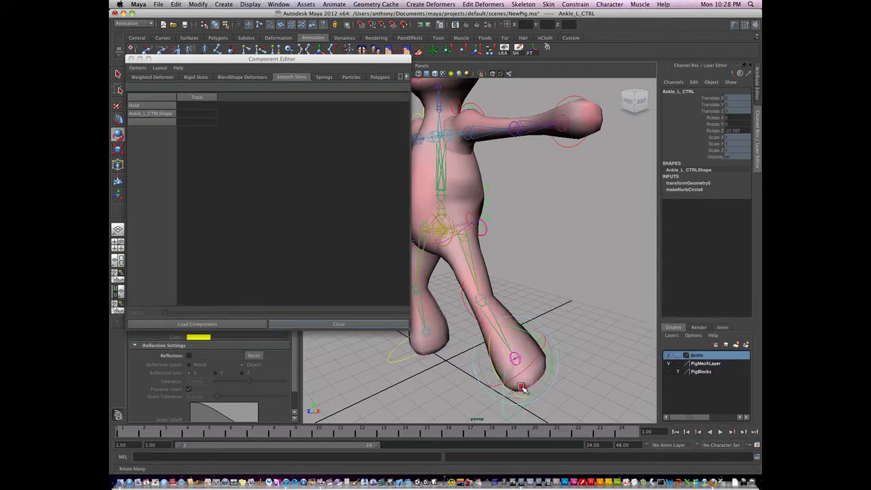
left_click_drag(482, 371, 505, 348, "alt")
left_click(465, 339)
left_click(526, 344)
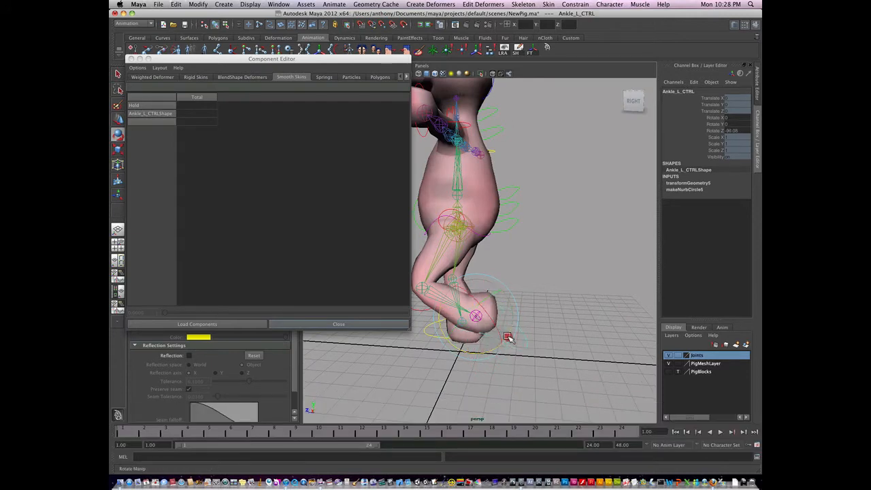
left_click_drag(508, 338, 570, 336, "alt")
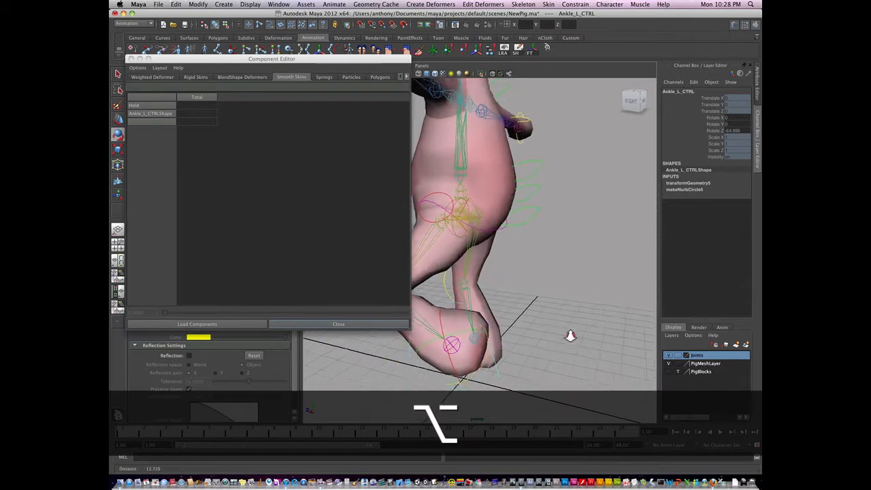
right_click_drag(571, 335, 578, 334, "alt")
middle_click_drag(511, 325, 543, 320, "alt")
left_click_drag(485, 379, 461, 382, "alt")
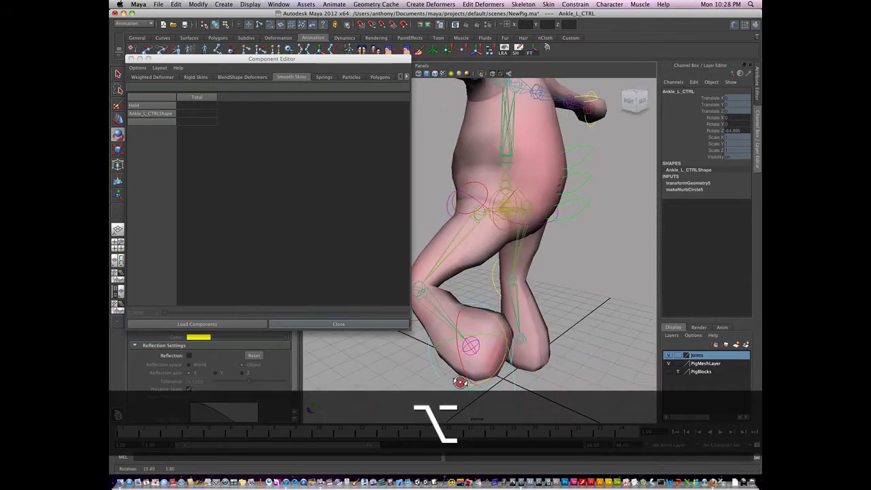
left_click(418, 380)
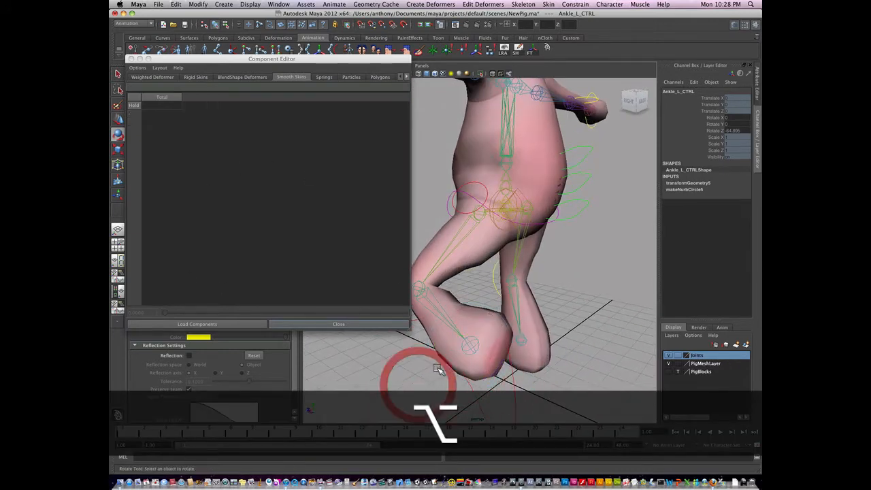
Select a loop of mesh vertices around the left foot in vertex mode and grow the selection across neighbouring loops.
left_click(496, 330)
right_click(494, 329)
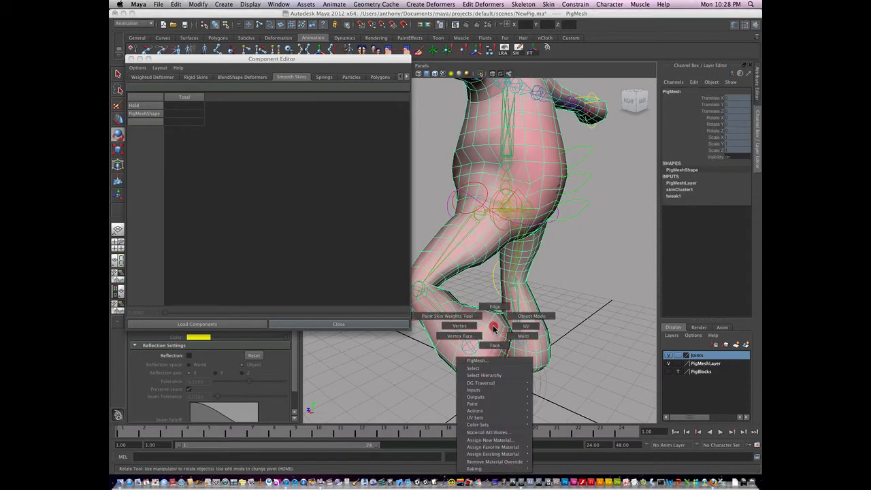
left_click(466, 326)
left_click(488, 328, "shift")
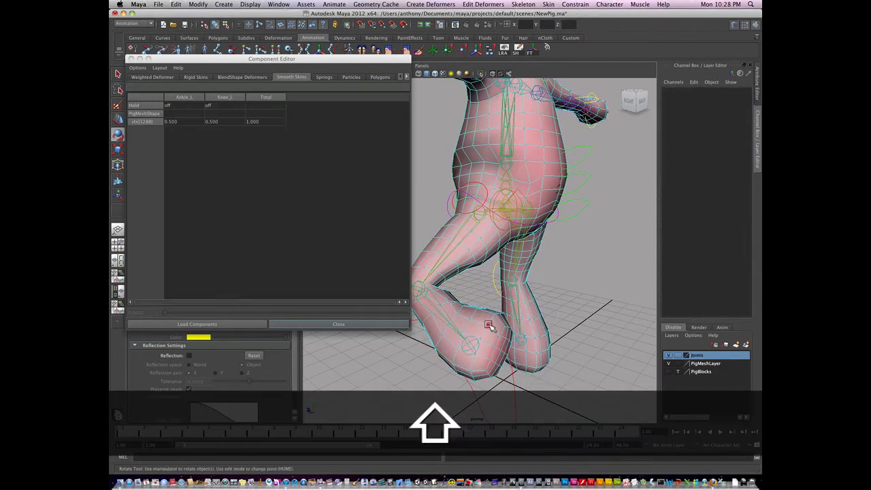
key("q")
left_click(481, 343, "shift")
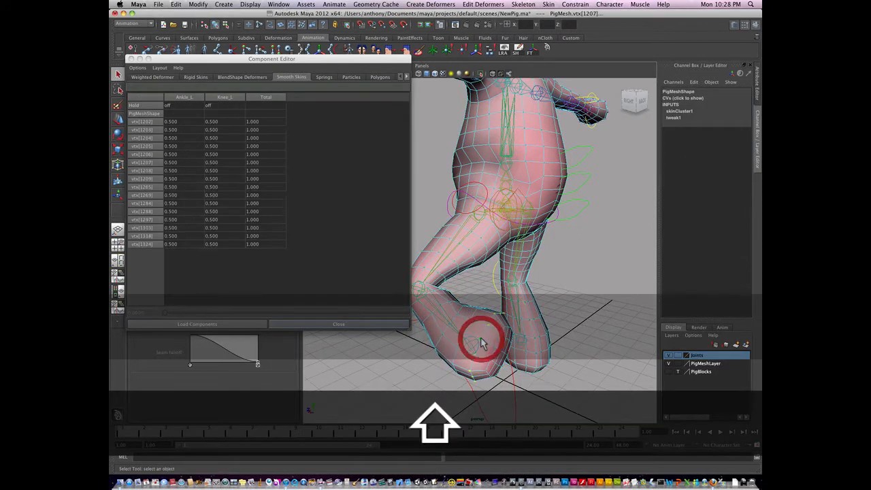
left_click_drag(473, 369, 477, 366, "alt")
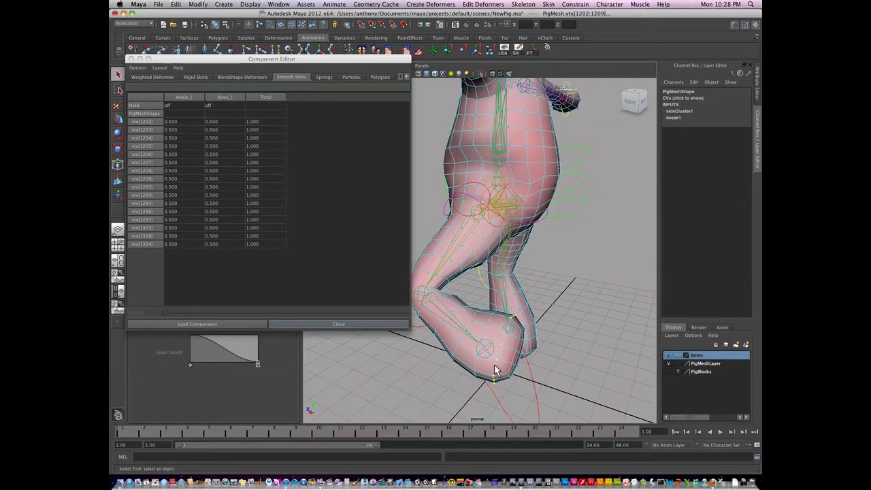
key("shift+period")
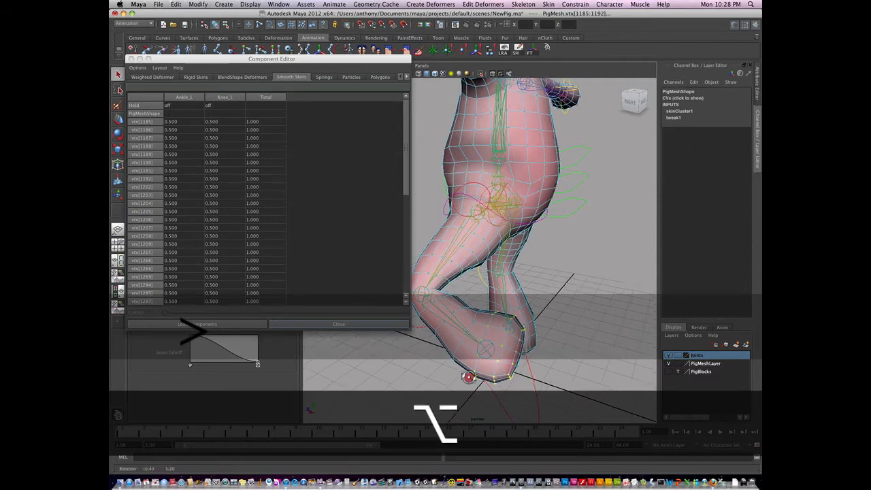
mouse_move(468, 376)
left_mouse_down("alt")
mouse_move(476, 352)
mouse_move(470, 361)
left_mouse_up("alt")
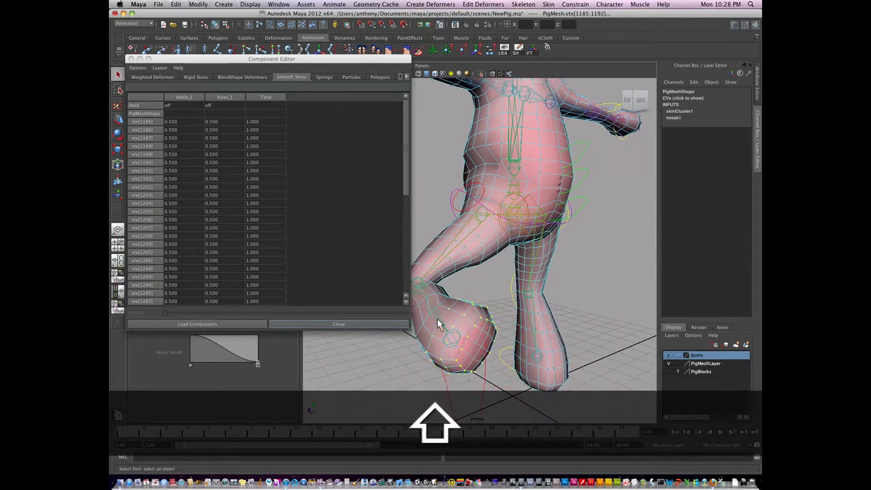
Set the Ankle_L smooth skin weight to 1 for all selected foot vertices, leaving the Hold setting out.
left_click(194, 99)
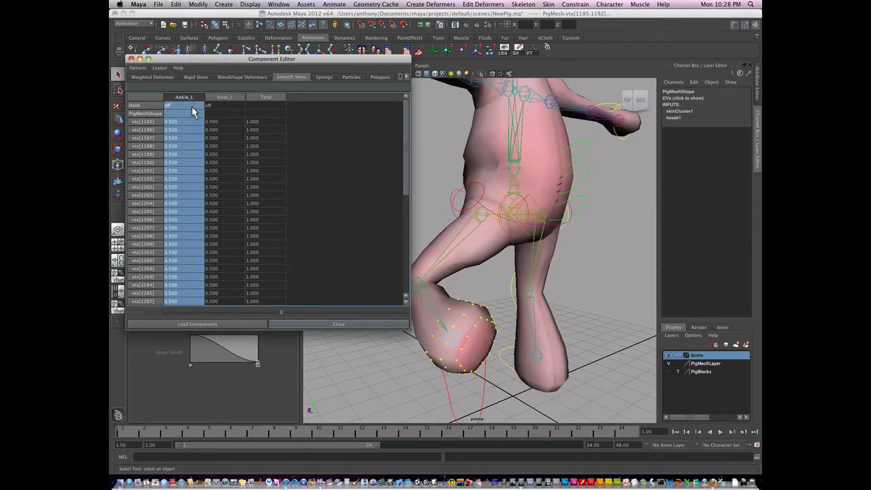
key("super")
left_click(193, 109, "super")
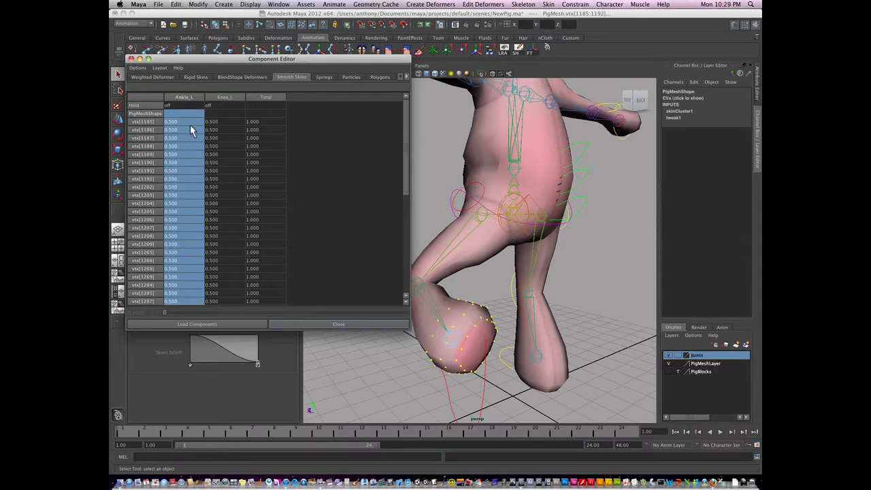
key("1")
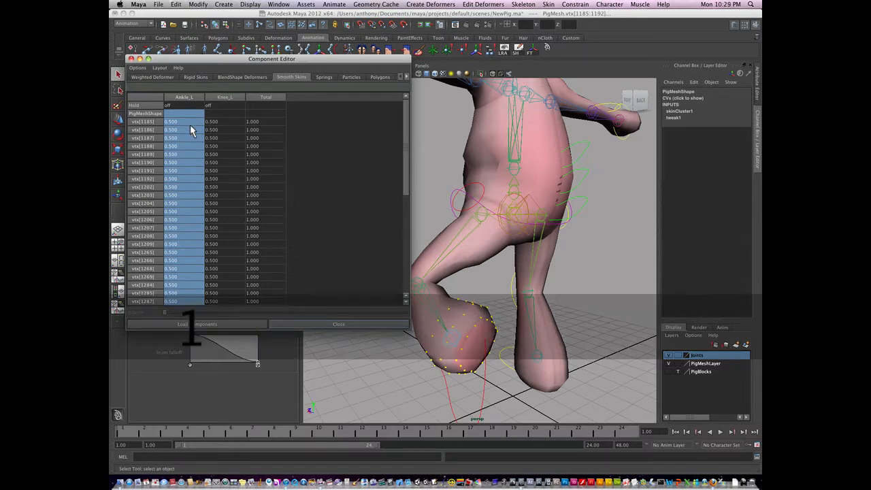
key("Return")
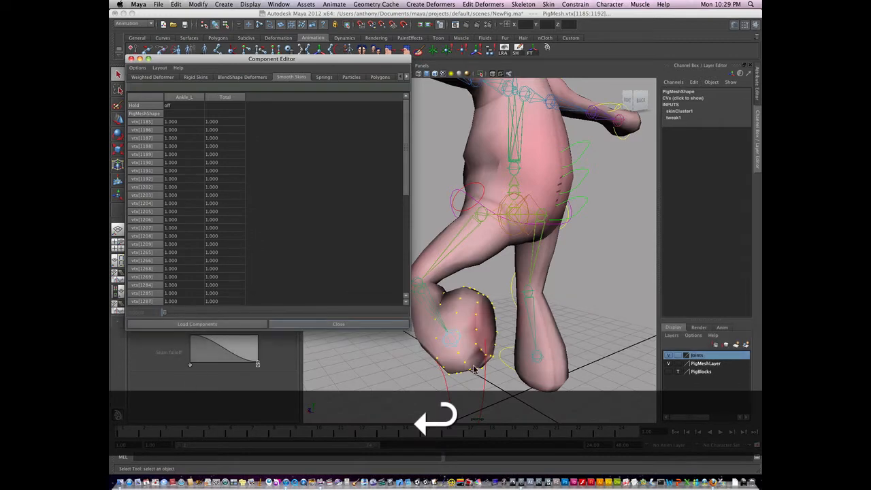
In wireframe display, select a vertex near the end of the left foot and grow the selection over the surrounding vertices.
mouse_move(475, 369)
left_mouse_down("alt")
mouse_move(510, 354)
mouse_move(422, 371)
mouse_move(447, 395)
mouse_move(477, 368)
mouse_move(494, 376)
mouse_move(505, 350)
mouse_move(488, 365)
left_mouse_up("alt")
key("4")
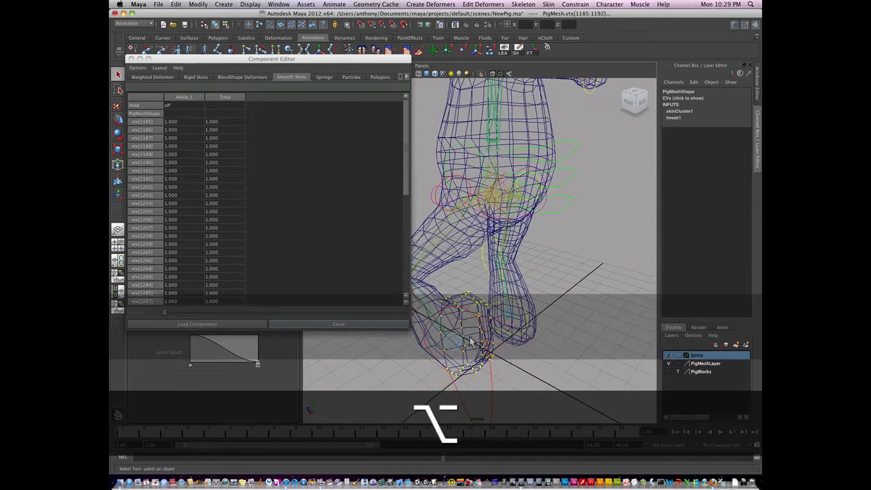
left_click(494, 376)
right_click(479, 363)
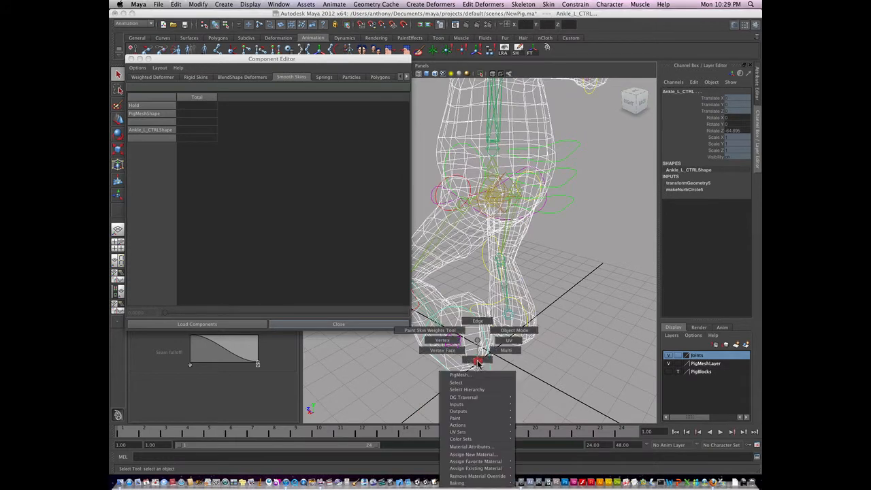
left_click(446, 341)
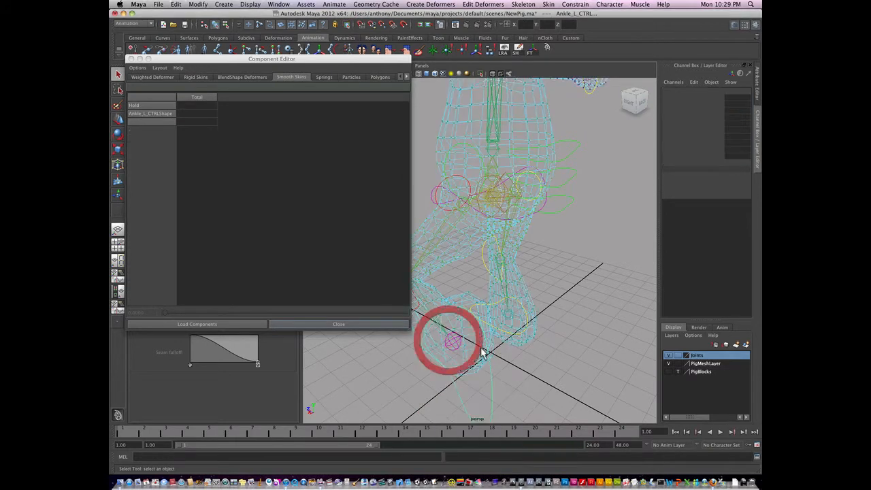
left_click(480, 365)
left_click(506, 366)
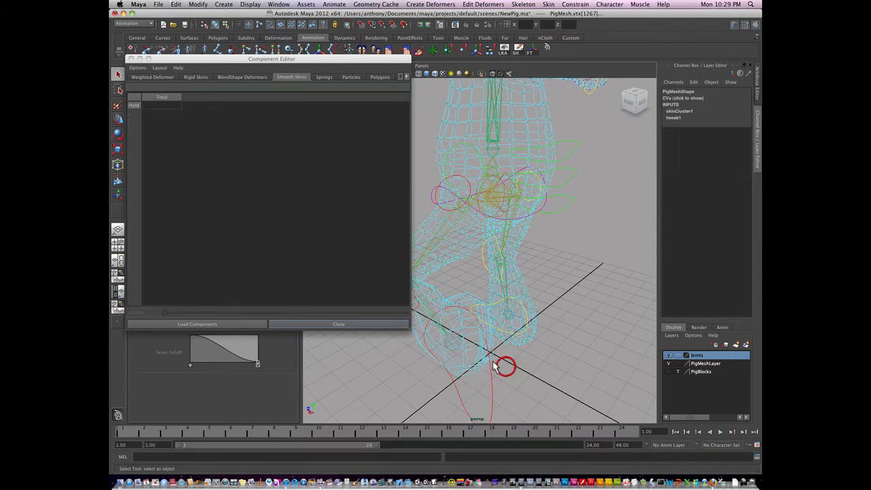
left_click(475, 361)
key("shift+period")
key("shift+period")
key("shift+period")
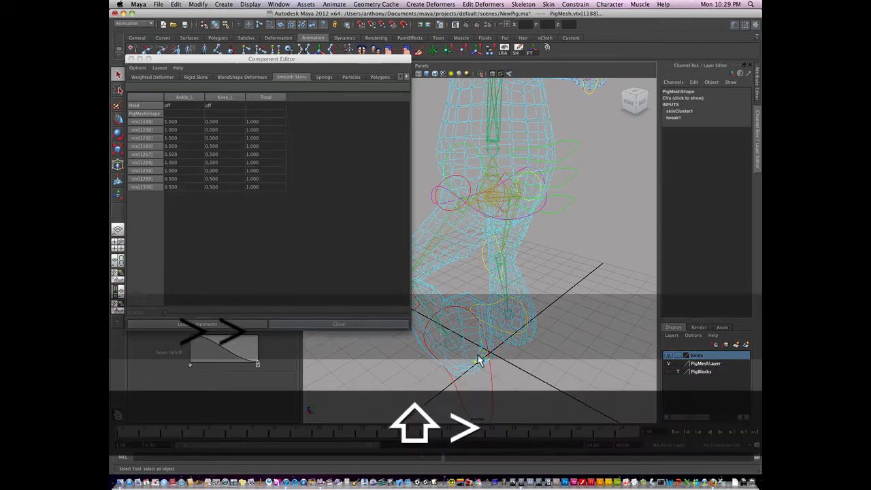
left_click_drag(480, 361, 440, 362, "alt")
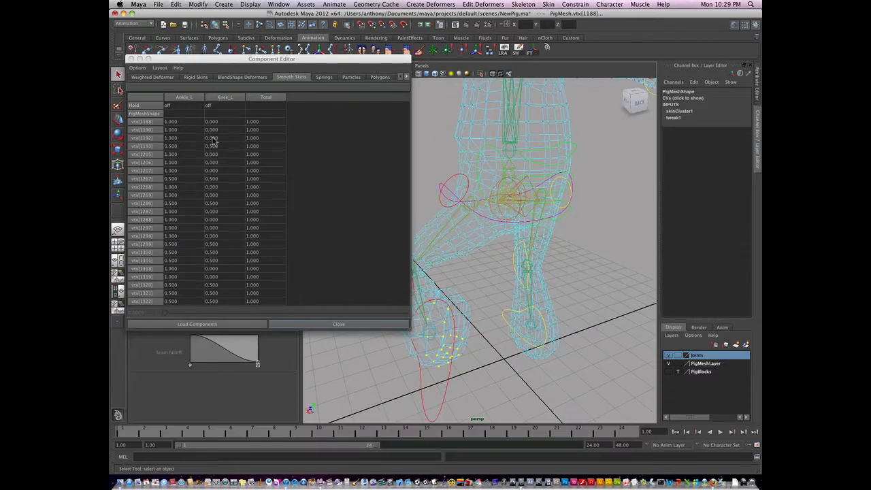
Set the Ankle_L weight to 1 for the listed foot vertices, clear the selection and return to shaded display.
left_click_drag(192, 124, 191, 320)
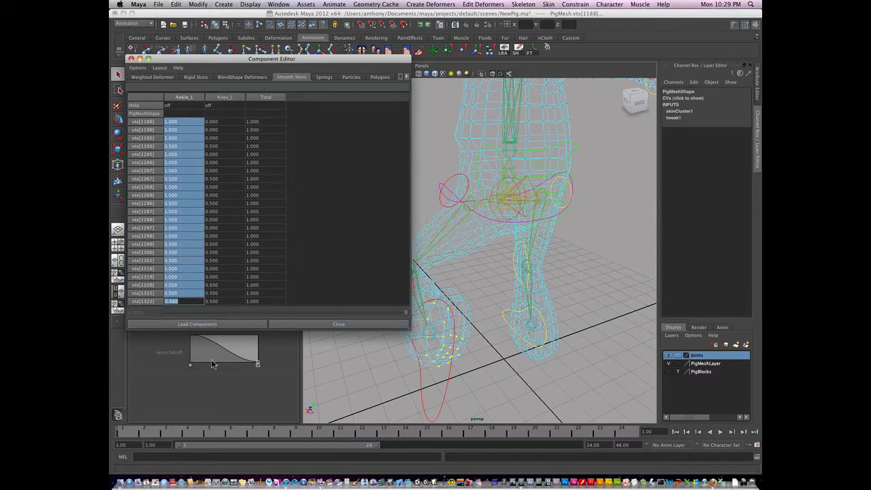
type("1")
key("Return")
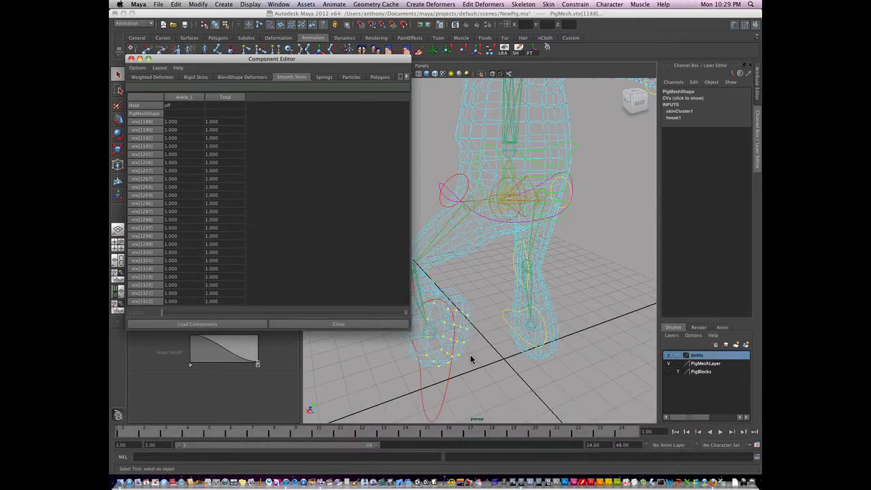
key("5")
left_click(470, 359)
key("6")
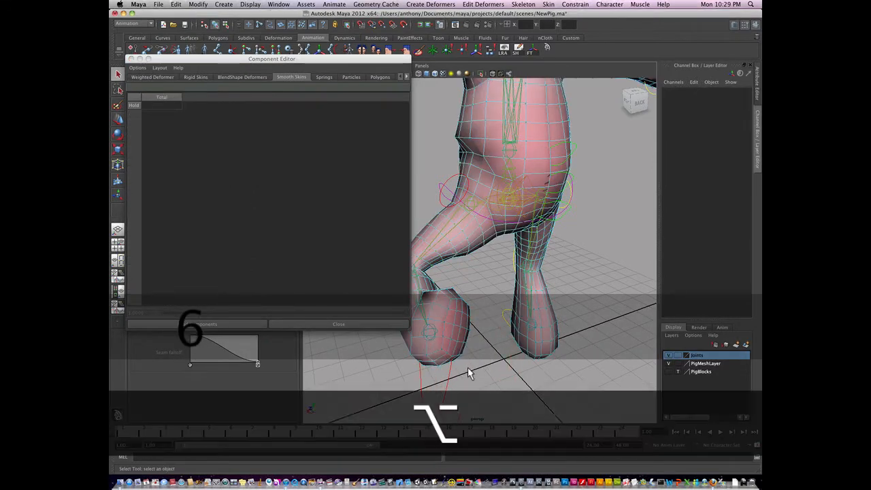
Turn on smooth mesh preview and rotate the left ankle control to check the foot's deformation.
left_click_drag(468, 369, 476, 372, "alt")
left_click(465, 387)
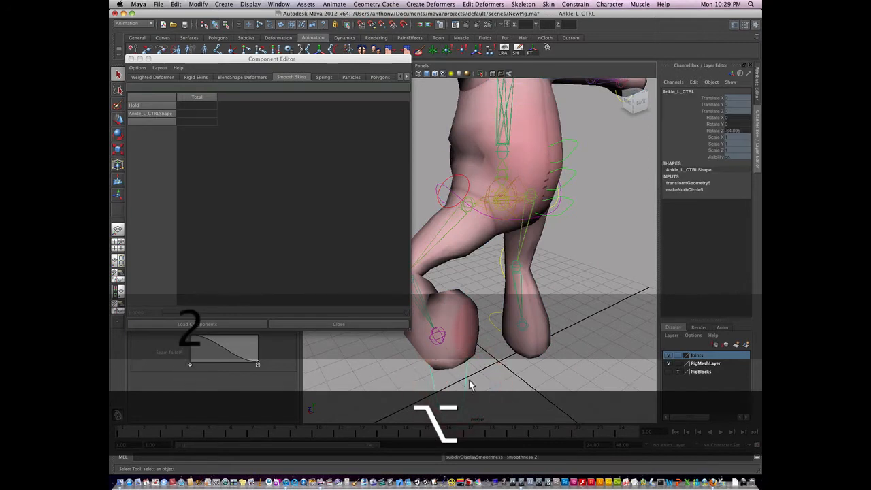
key("3")
left_click_drag(483, 366, 515, 359, "alt")
key("e")
left_click(498, 370)
left_click(525, 359)
Select the vertex loop just above the left ankle and set its Ankle_L weight to 0.6.
right_click(504, 359)
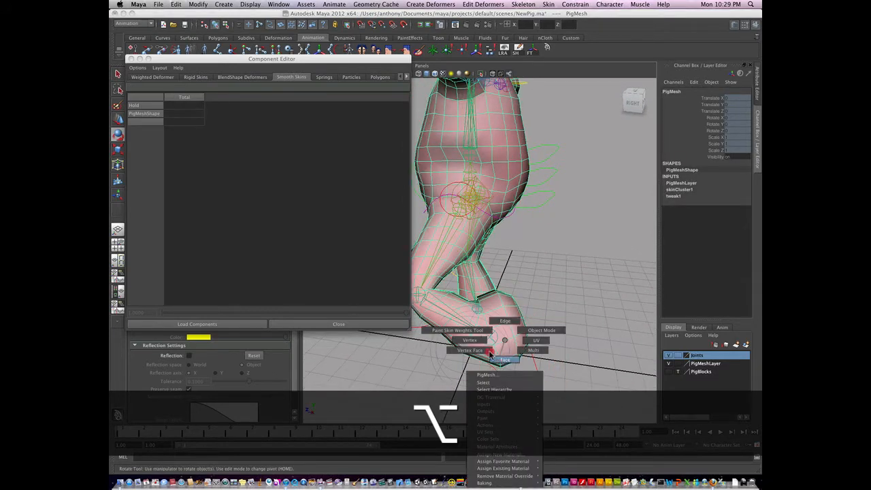
right_click(479, 345)
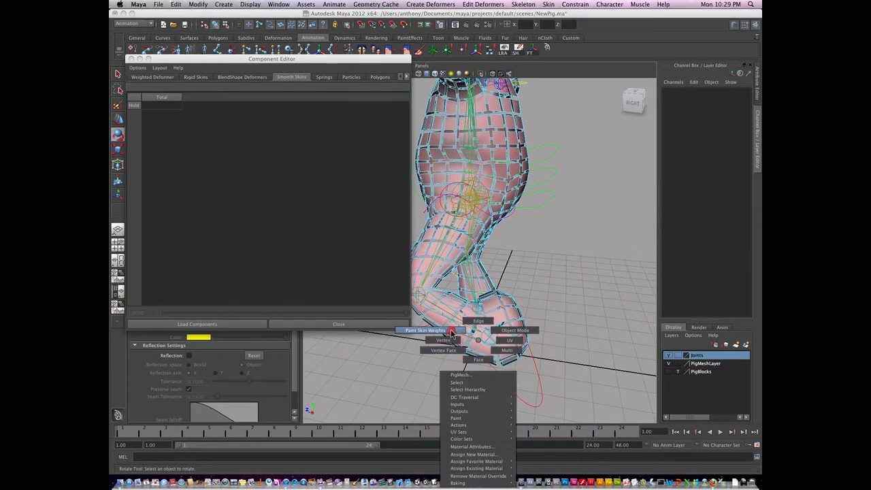
left_click(467, 346)
key("q")
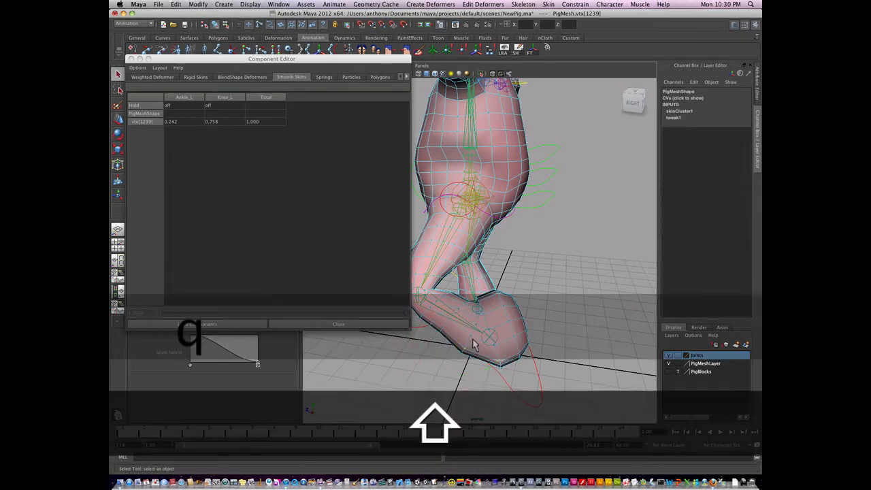
mouse_move(472, 341)
left_mouse_down("shift")
mouse_move(469, 335)
mouse_move(483, 351)
left_mouse_up("shift")
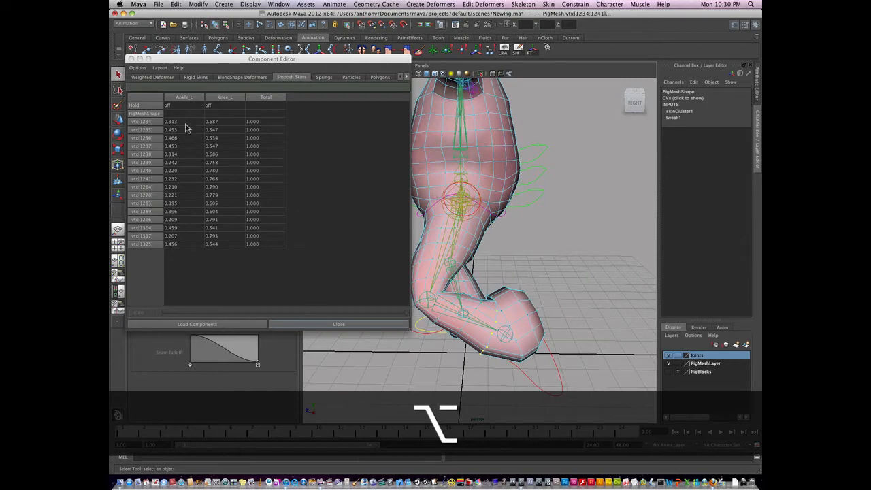
left_click_drag(185, 123, 190, 235)
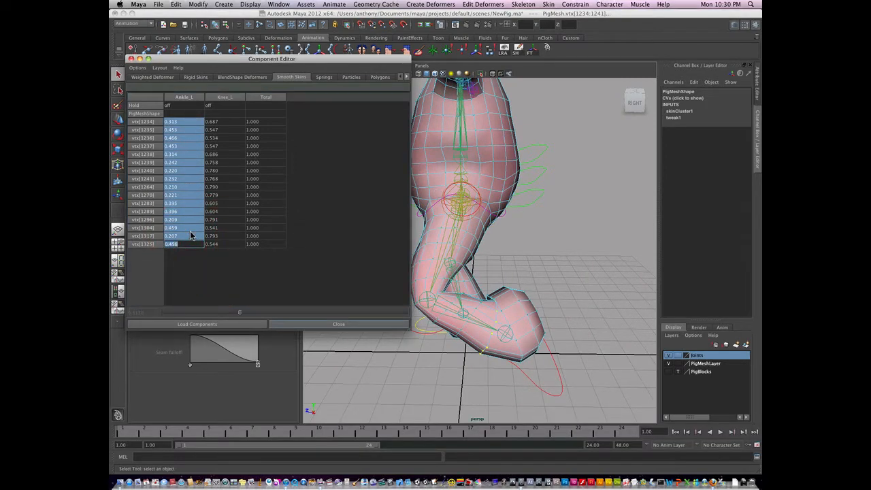
type(".6")
key("Return")
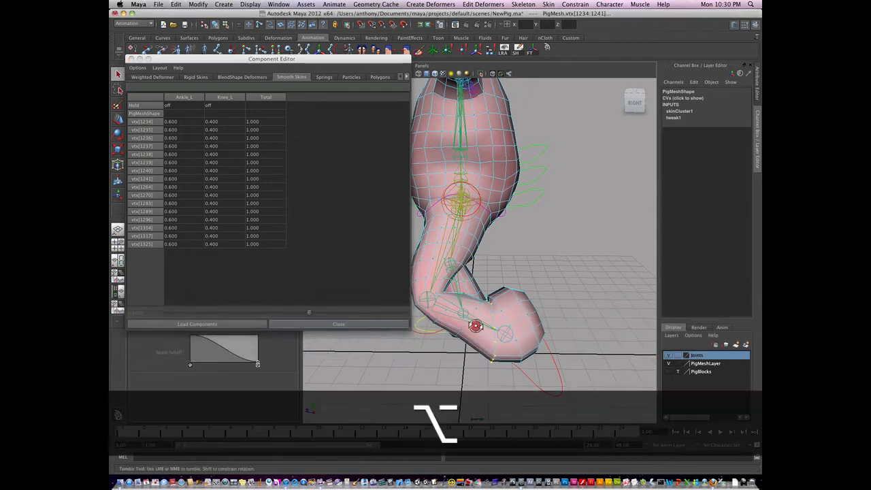
Select the vertex loop around the middle of the left lower leg and set its Hip_L weight to 0.
left_click_drag(476, 326, 454, 334, "alt")
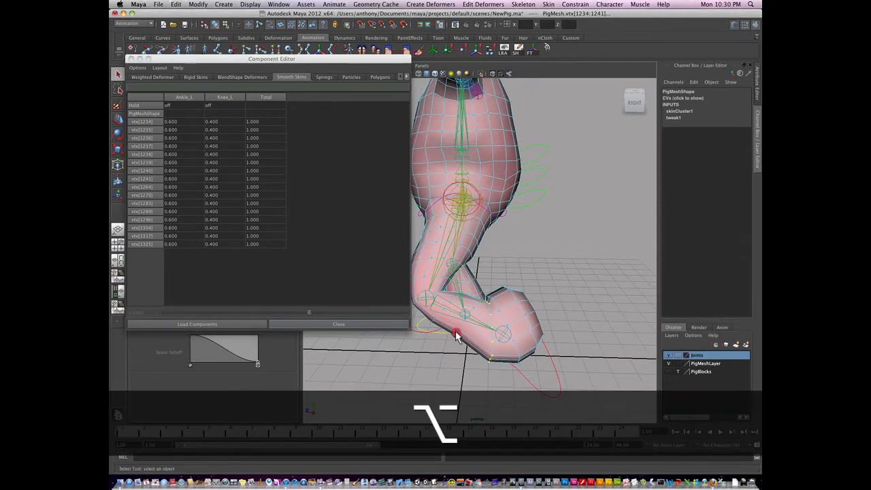
left_click(456, 333)
double_click(458, 331, "shift")
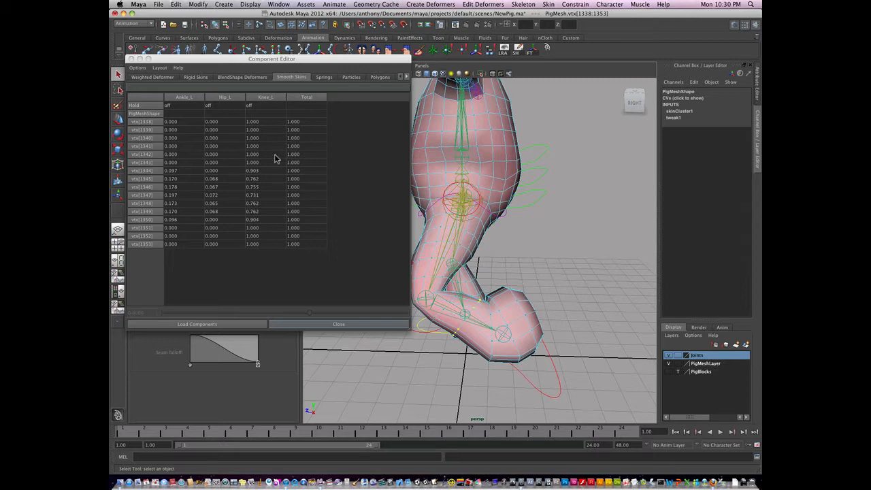
left_click_drag(229, 124, 230, 246)
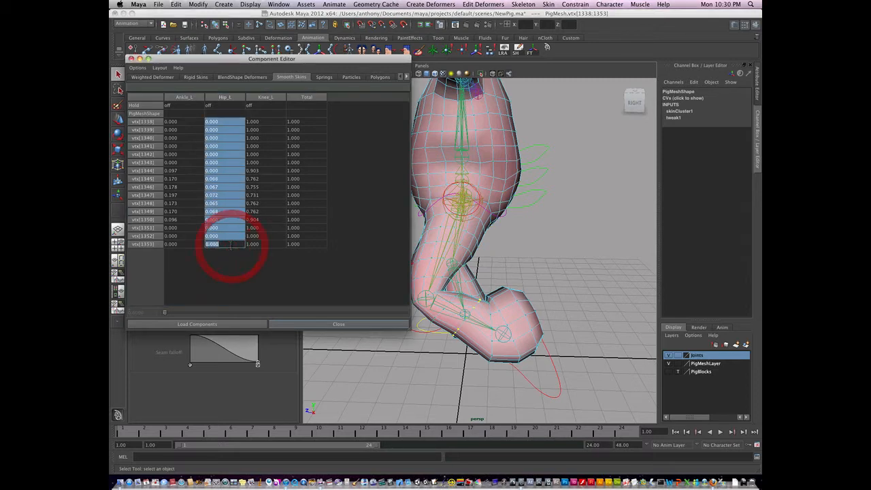
type("0")
key("Return")
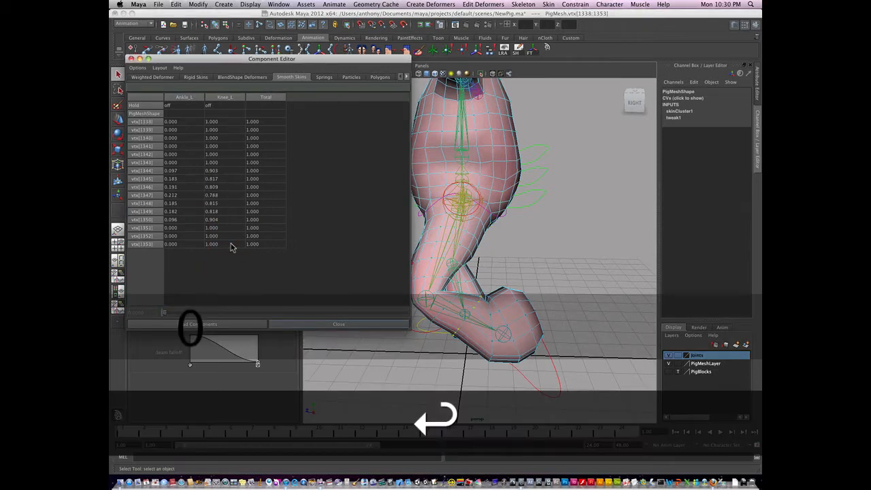
Set the Knee_L weight to 1 for all vertices of the selected loop around the left lower leg.
left_click_drag(227, 126, 229, 243)
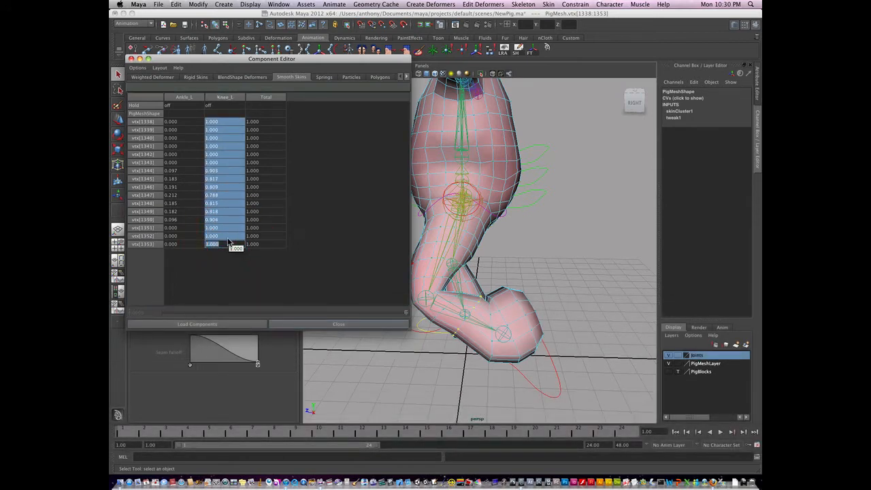
type("1")
key("Return")
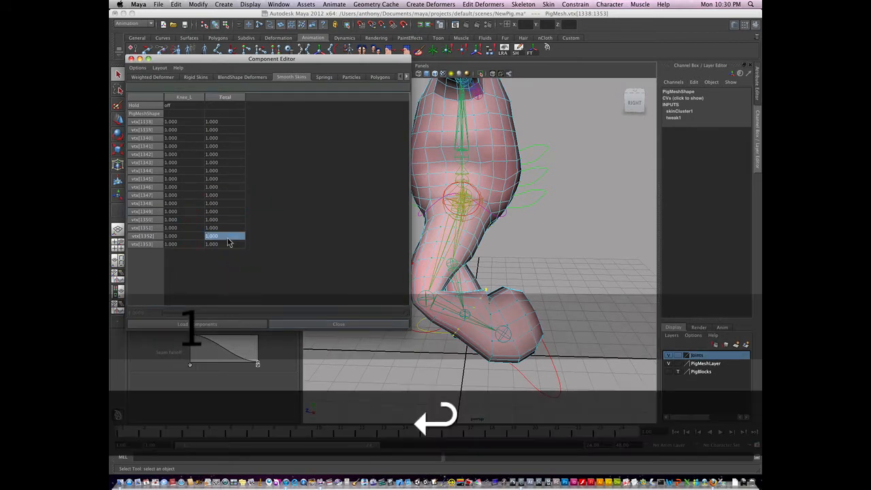
Select the next vertex loop up, just below the left knee, and set its Knee_L weight to 1.
left_click_drag(435, 355, 450, 356, "alt")
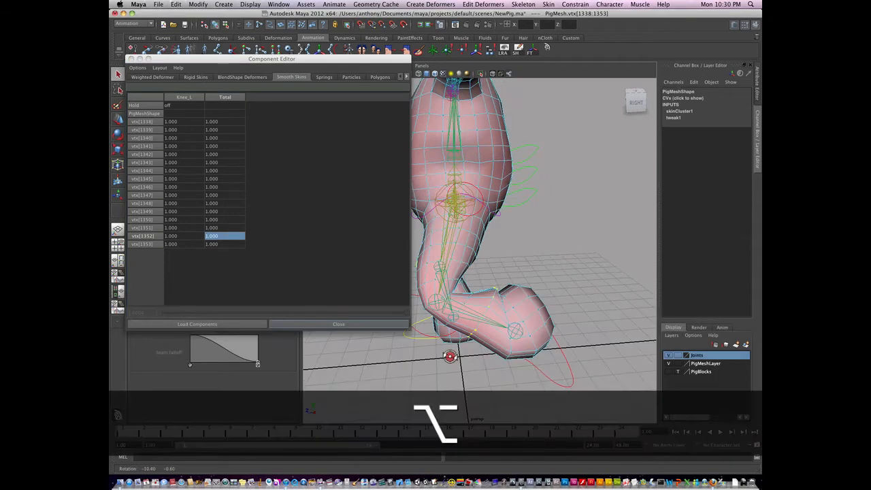
left_click(470, 300)
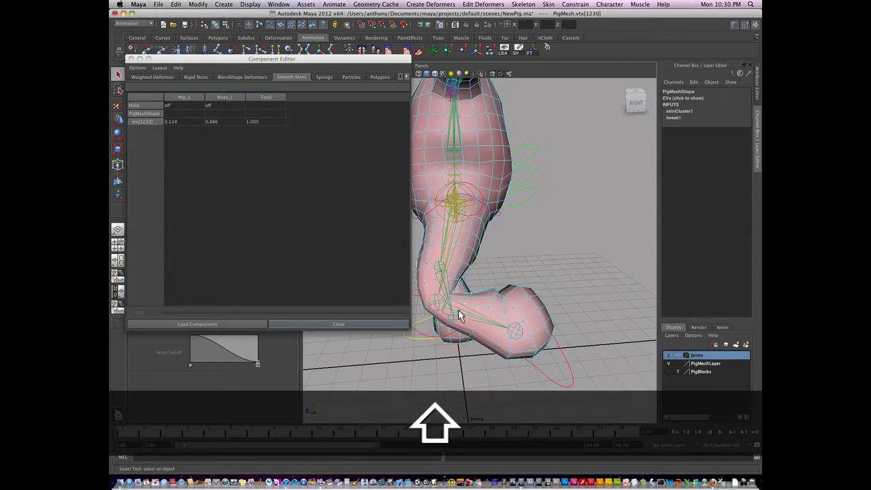
double_click(460, 312, "shift")
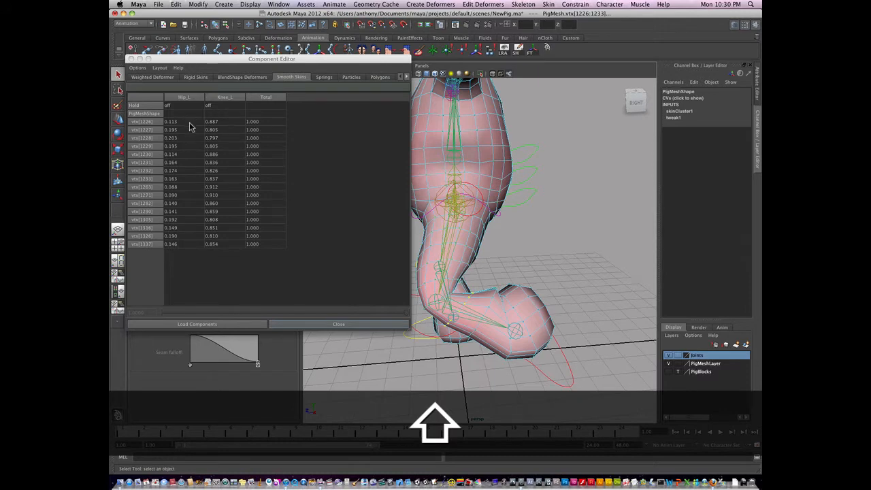
left_click_drag(225, 123, 225, 241)
type("1")
key("Return")
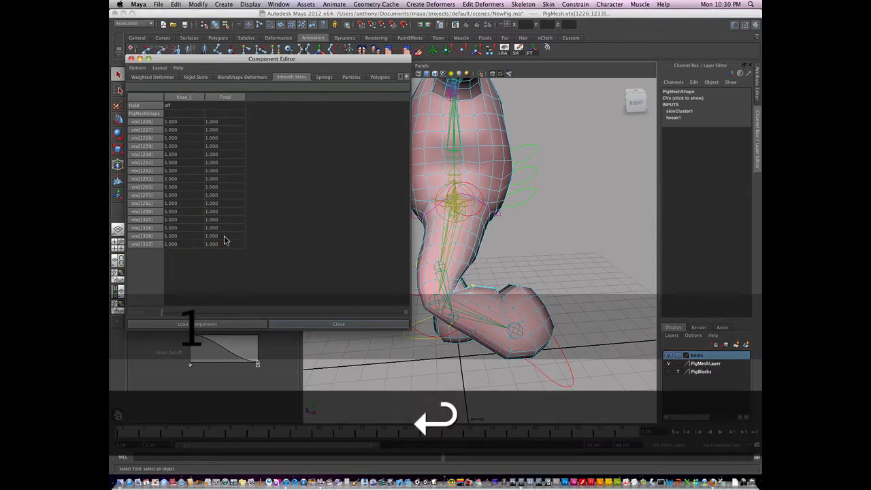
Select the vertex loop running around the left knee joint and set its Knee_L weight to 0.5.
left_click_drag(449, 369, 554, 331, "alt")
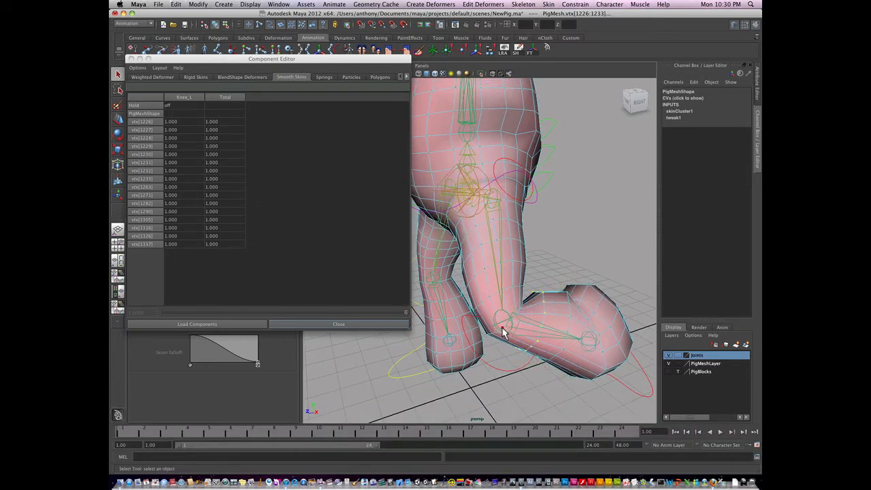
left_click(502, 330)
left_click(501, 331, "shift")
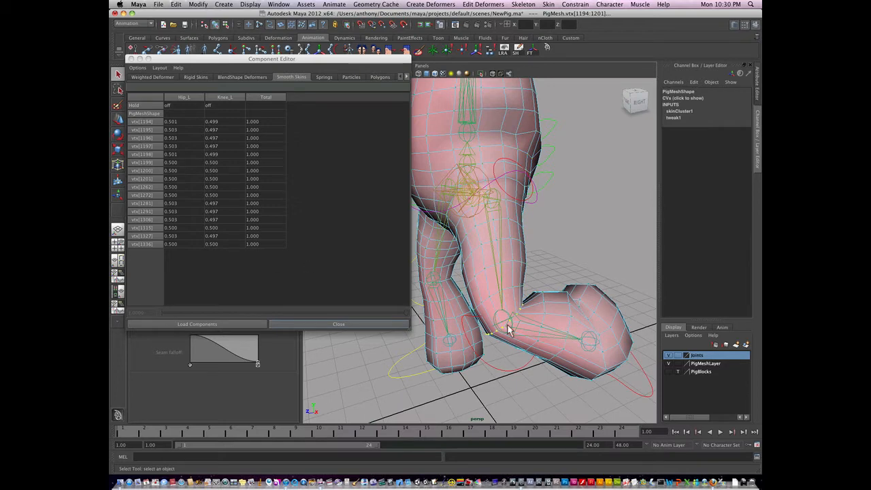
left_click_drag(219, 123, 222, 240)
type(".5")
key("Return")
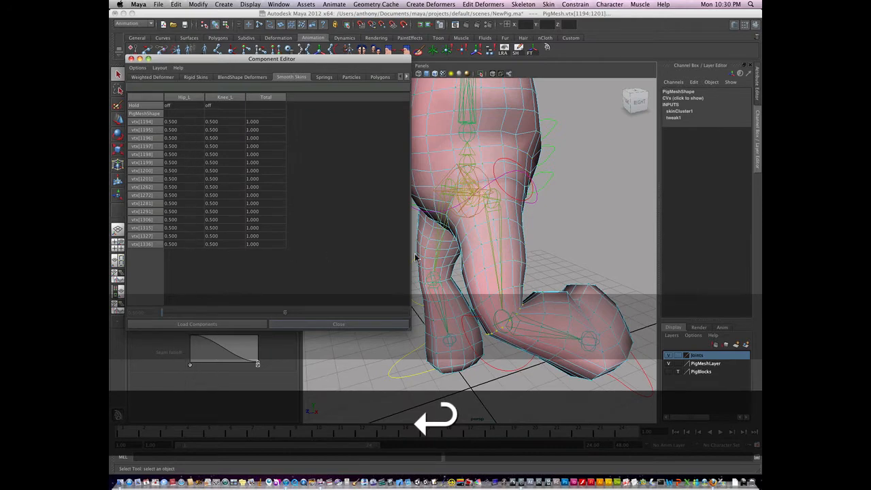
Try a Hip_L weight of 1 on the vertex loop just above the left knee, undo it and clear the selection.
left_click_drag(535, 317, 505, 311, "alt")
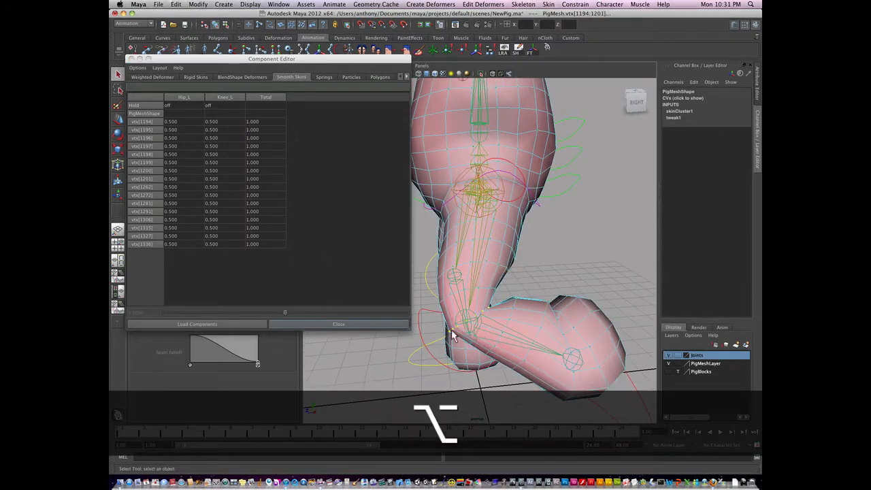
left_click_drag(452, 330, 509, 301, "alt")
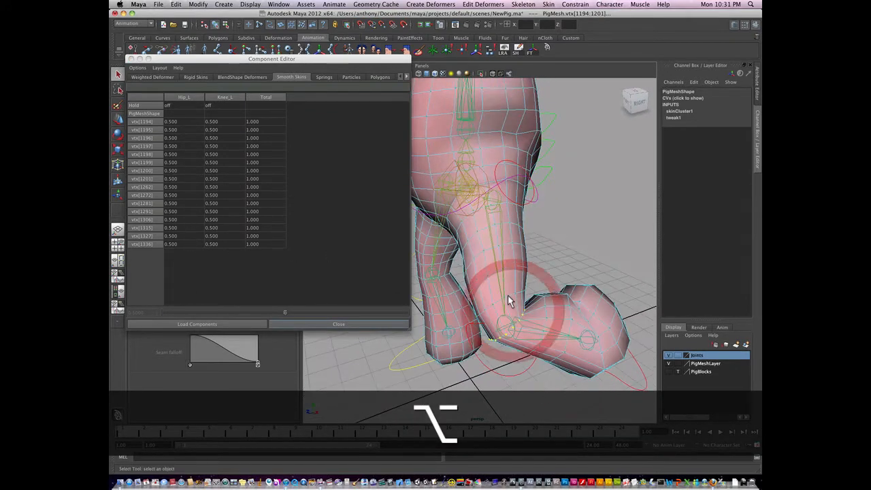
left_click(511, 295)
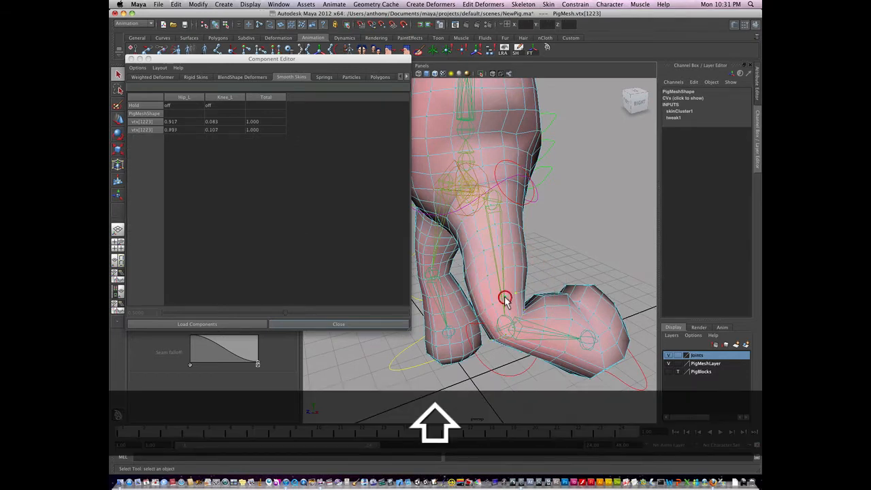
double_click(505, 299, "shift")
left_click_drag(509, 324, 523, 320, "alt")
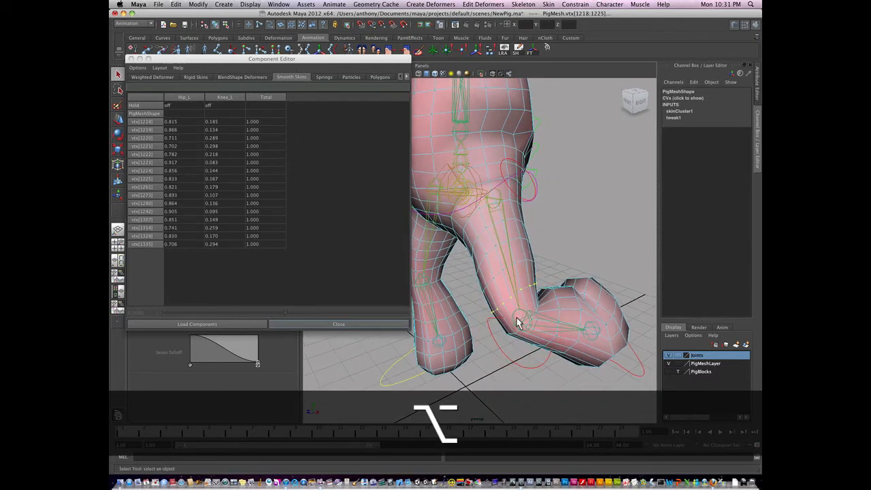
left_click_drag(191, 121, 185, 234)
type("1")
key("Return")
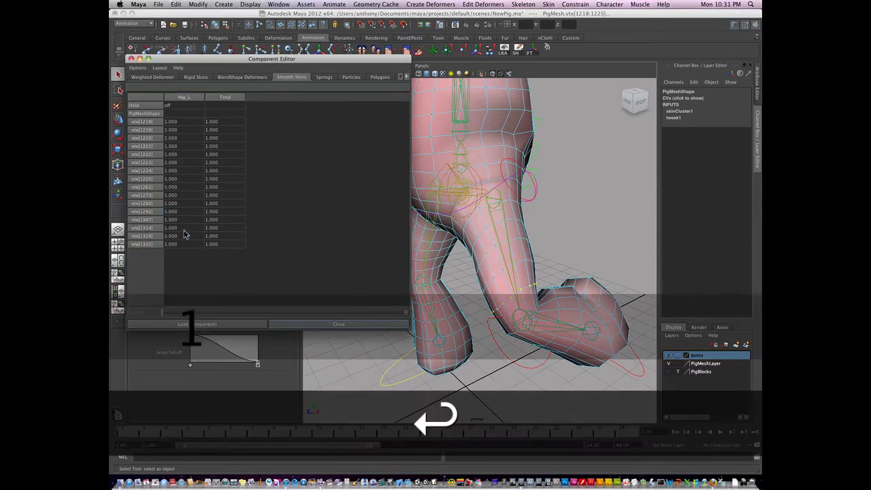
left_click_drag(509, 332, 480, 339, "alt")
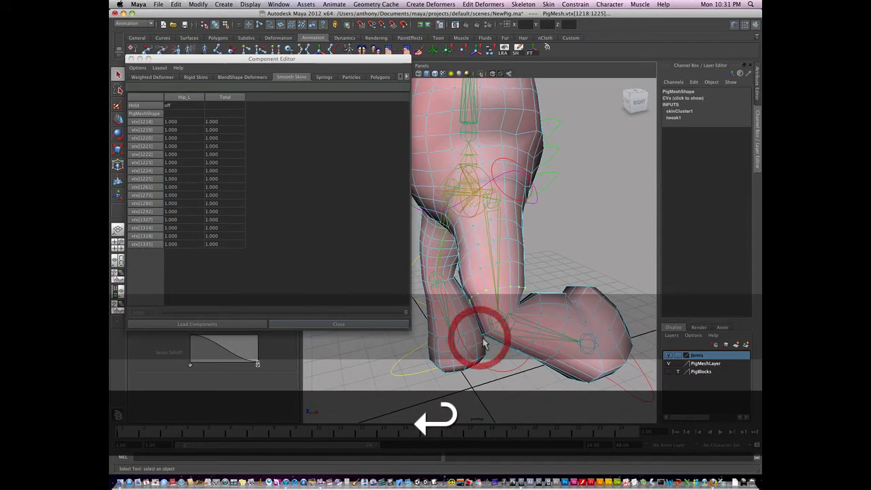
key("super+z")
left_click(549, 272)
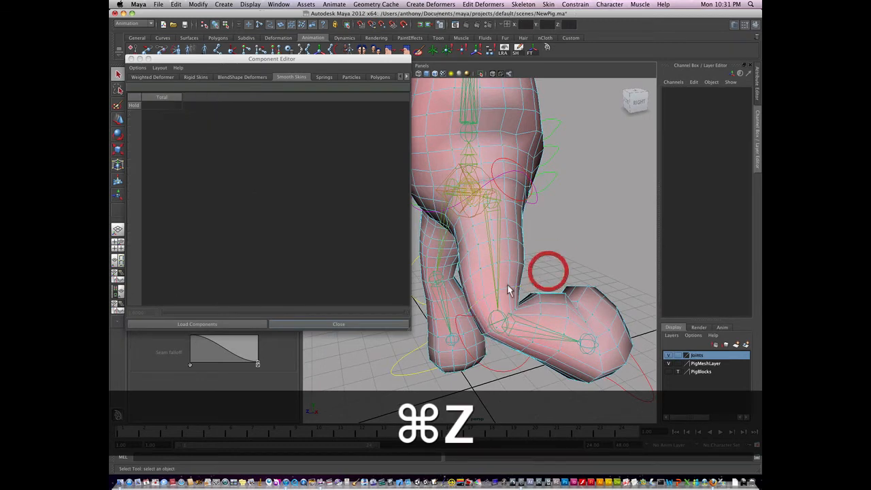
Select the vertex loop just above the left knee and set its Hip_L weight to 0.85.
left_click(509, 288)
double_click(516, 287, "shift")
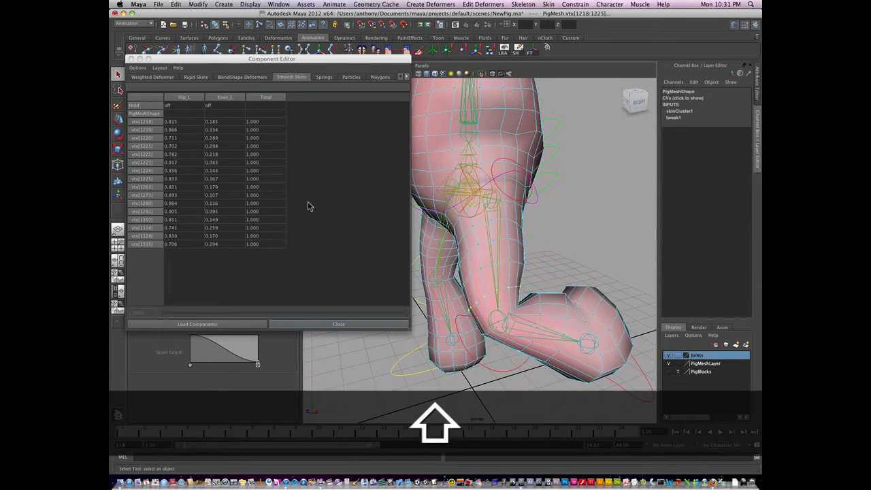
left_click_drag(192, 124, 189, 237)
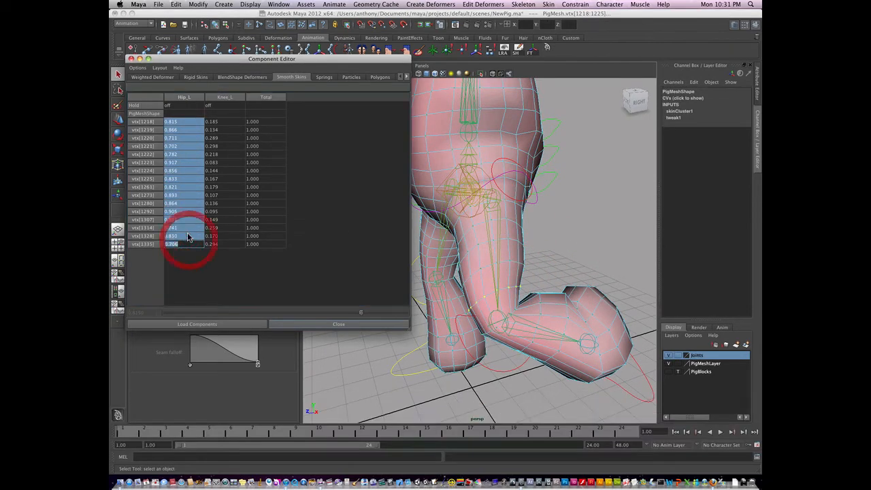
type("85")
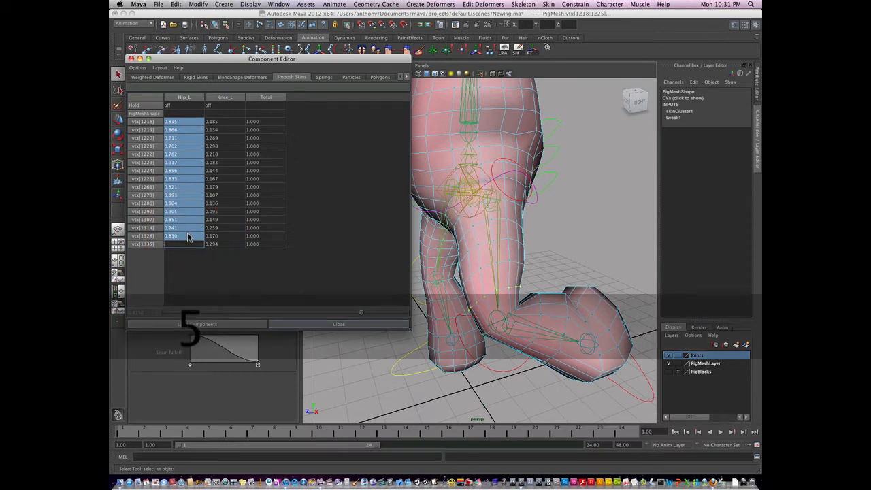
key("Return")
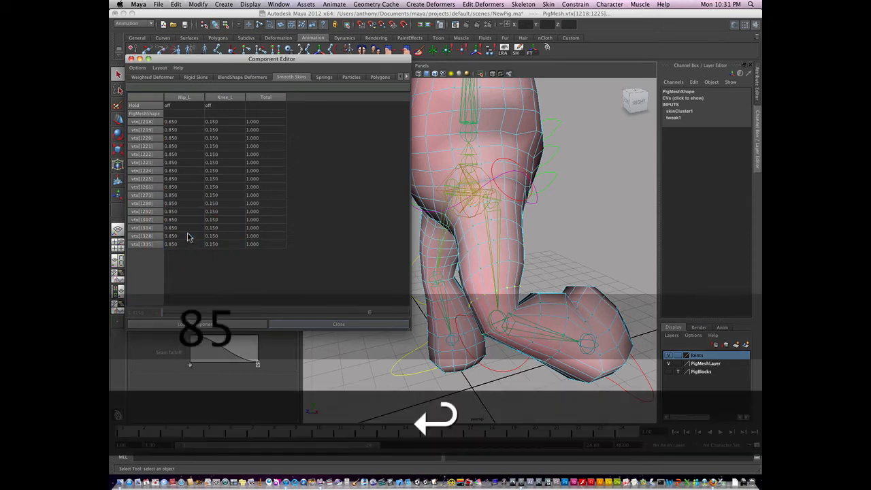
Select a vertex loop around the left thigh, grow it to the neighbouring loops, set their Hip_L weight to 1 and clear the selection.
left_click_drag(497, 336, 517, 332, "alt")
left_click(535, 263)
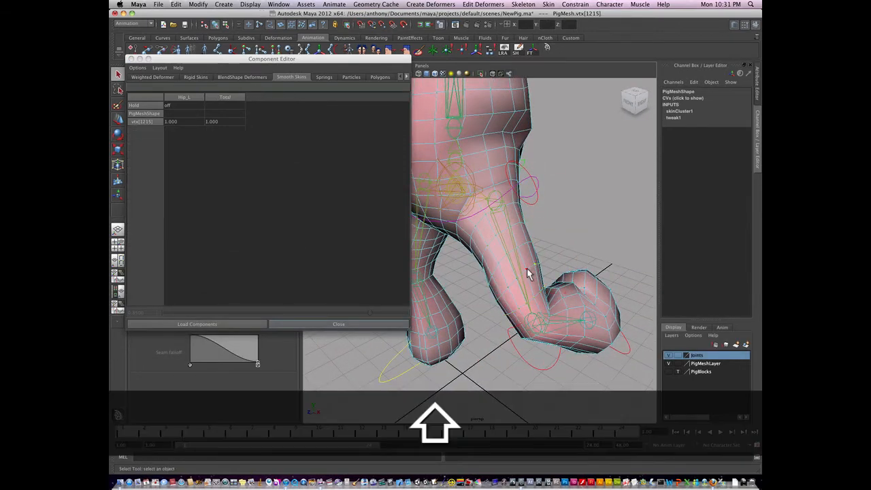
left_click(528, 270, "shift")
left_click(557, 251)
left_click_drag(557, 252, 538, 264, "alt")
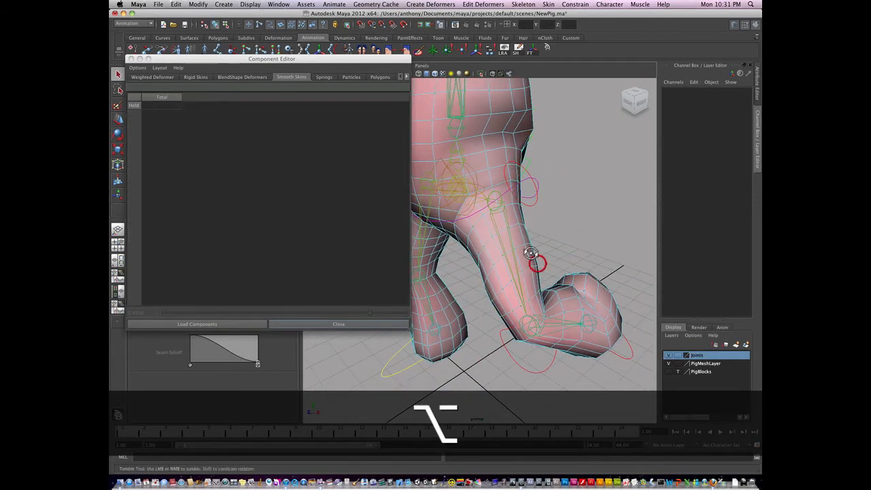
left_click(515, 249)
left_click(527, 242, "shift")
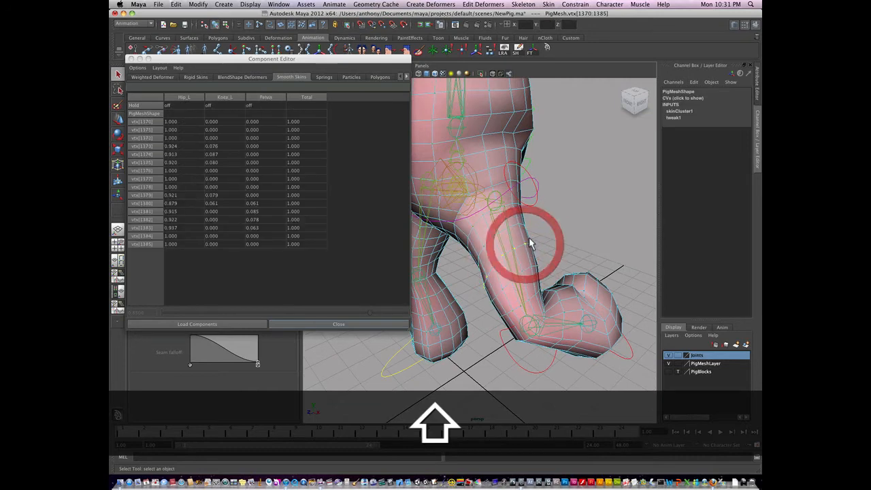
key("shift+period")
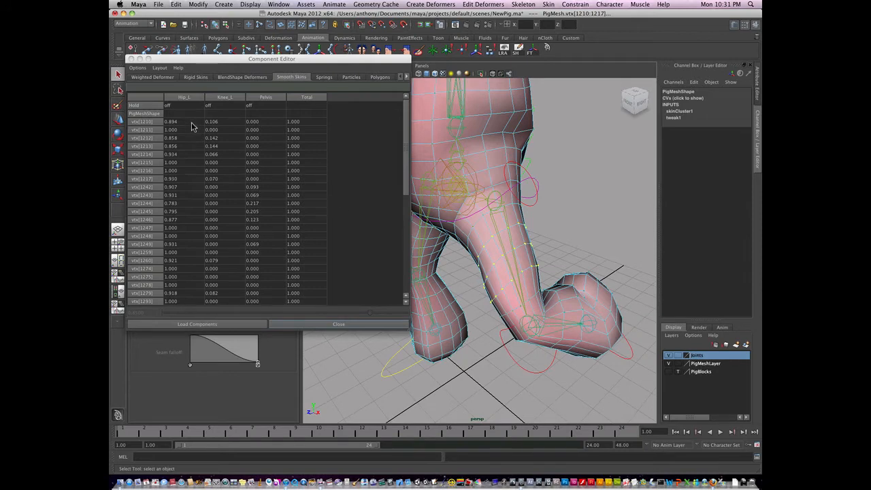
left_click_drag(192, 123, 192, 321)
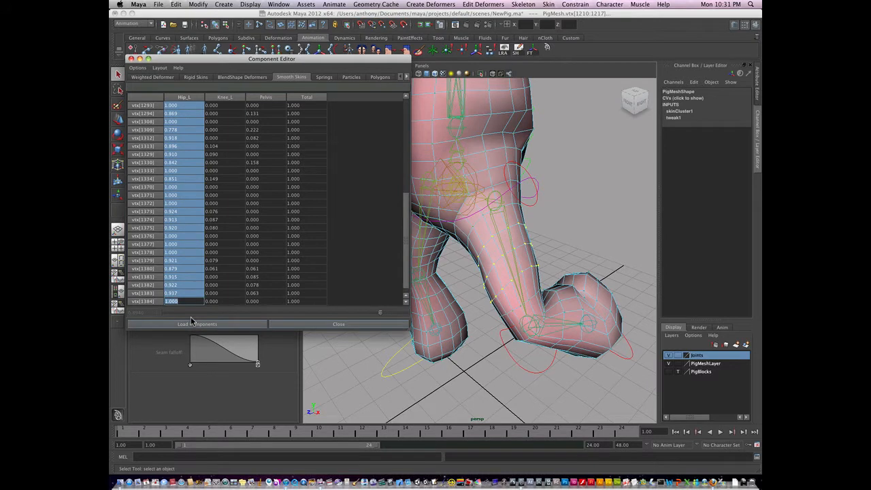
type("1")
key("Return")
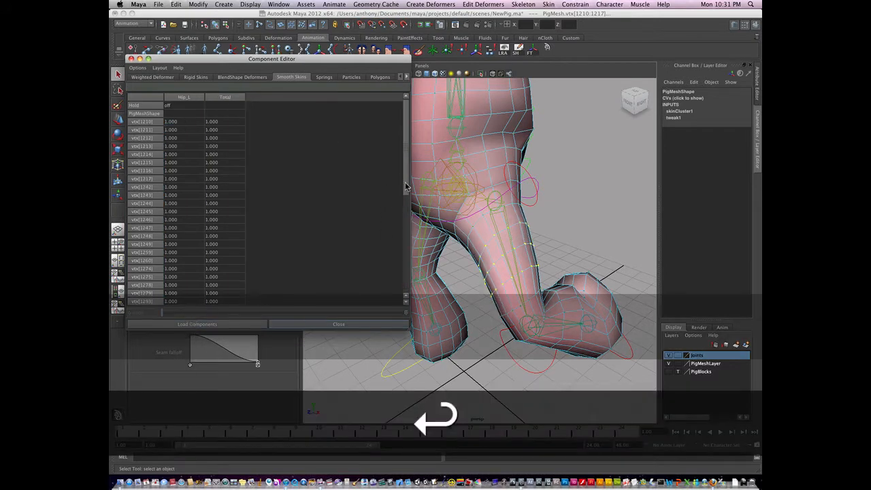
left_click(574, 243)
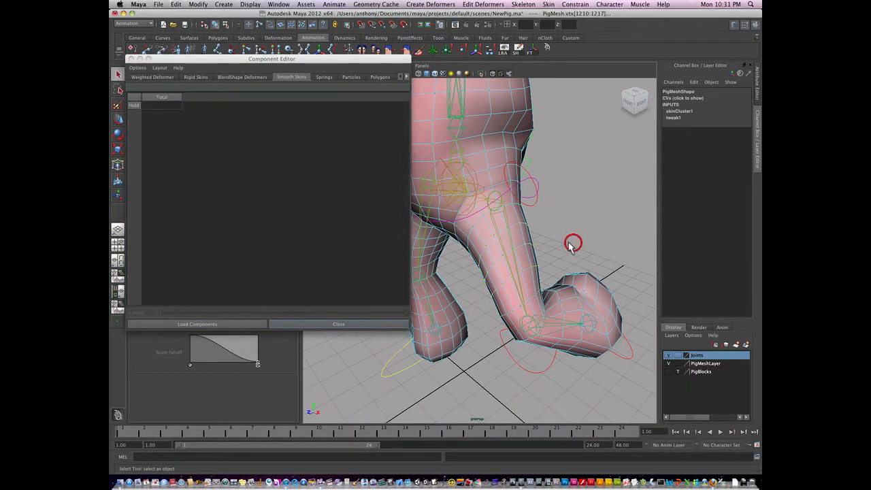
Rotate the left hip, knee and ankle controls to pose the leg and check its deformation.
left_click_drag(573, 245, 501, 227, "alt")
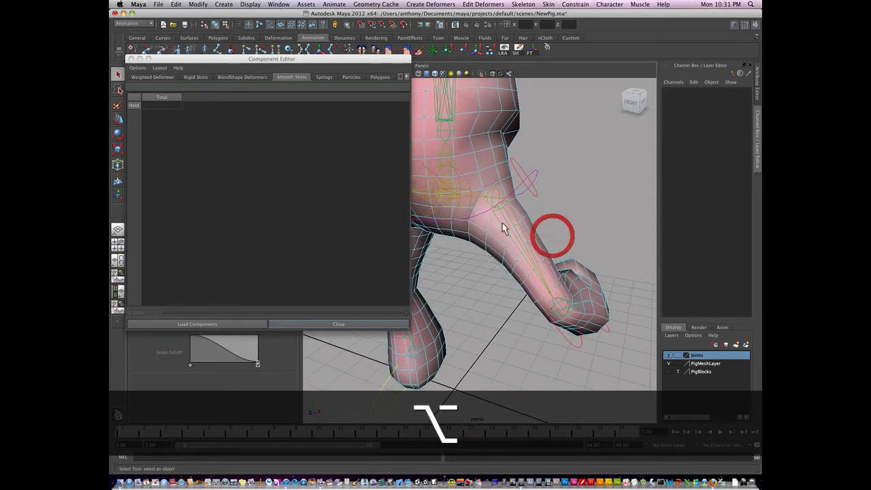
left_click(535, 196)
key("e")
left_click_drag(531, 210, 484, 316, "alt")
left_click(447, 314)
left_click_drag(484, 316, 447, 317, "alt")
middle_click_drag(481, 260, 536, 264, "alt")
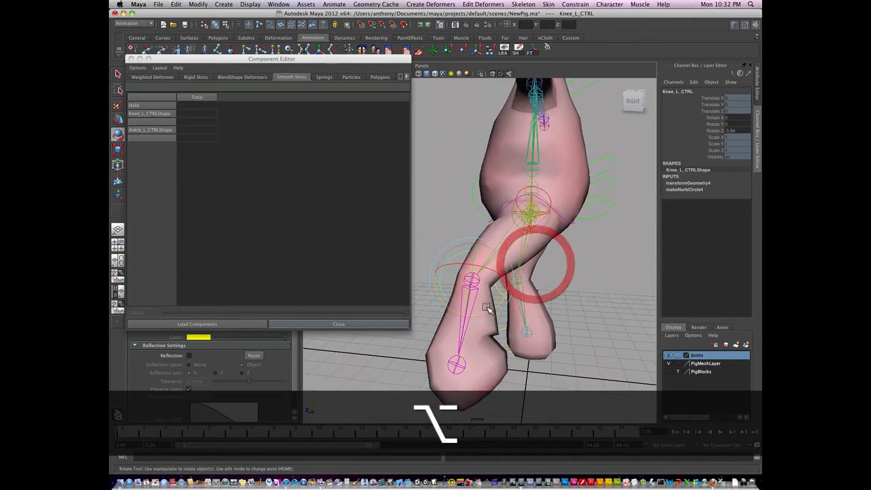
mouse_move(486, 310)
left_mouse_down()
mouse_move(509, 302)
mouse_move(483, 312)
left_mouse_up()
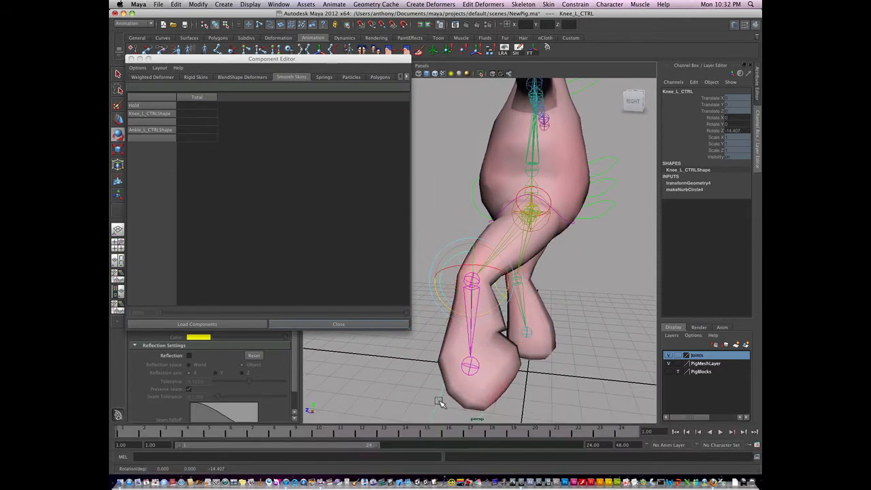
left_click(446, 401)
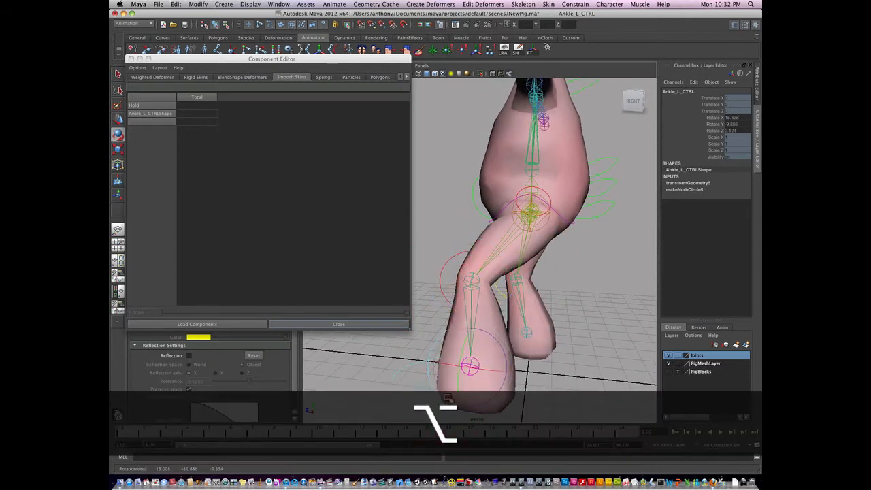
left_click_drag(471, 399, 465, 402)
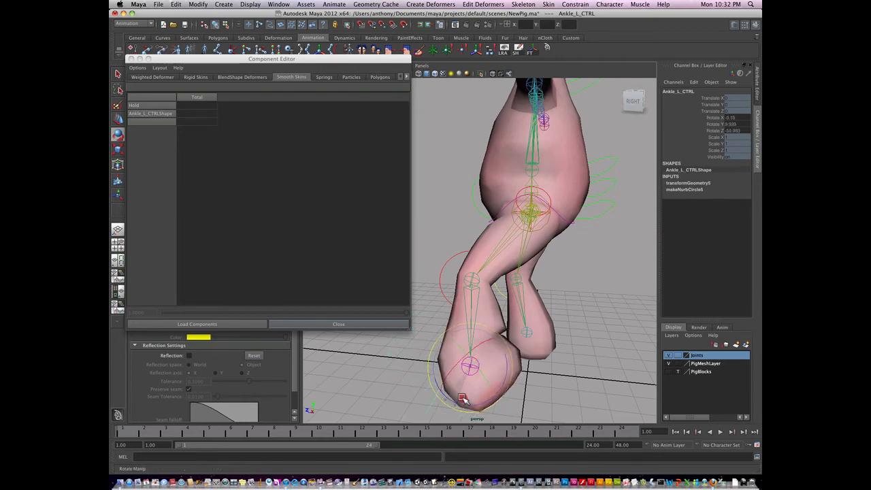
Select the pig mesh, switch it to vertex editing and select the vertex loop just above the left ankle.
left_click(568, 376)
right_click_drag(527, 371, 541, 385, "alt")
left_click_drag(541, 385, 469, 351, "alt")
left_click(538, 347)
middle_click_drag(469, 351, 544, 344, "alt")
left_click_drag(543, 343, 538, 344, "alt")
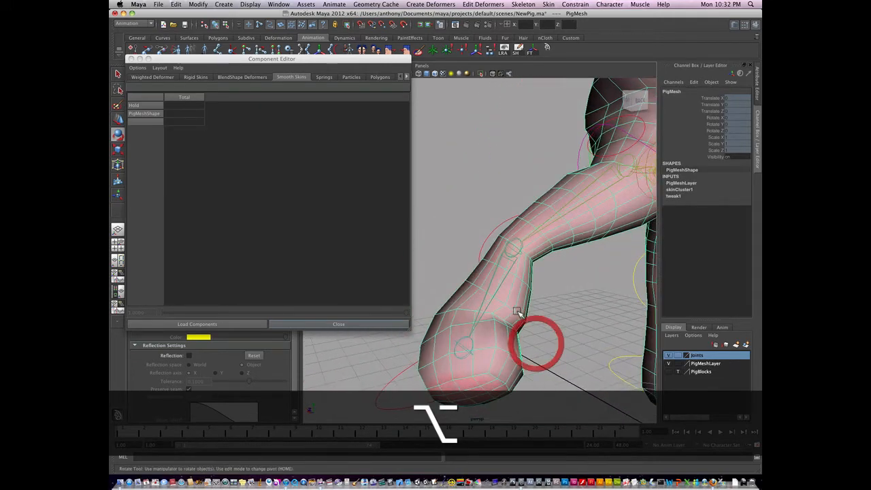
right_click(517, 316)
left_click(499, 314)
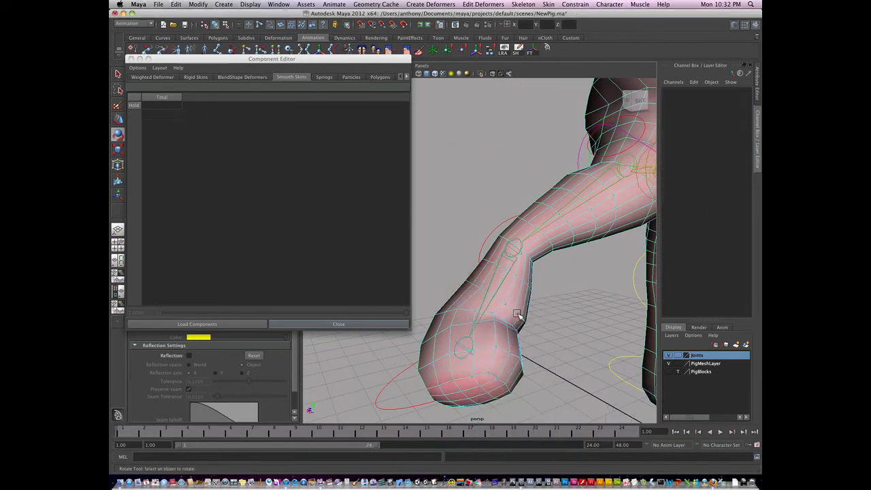
left_click(520, 313)
key("q")
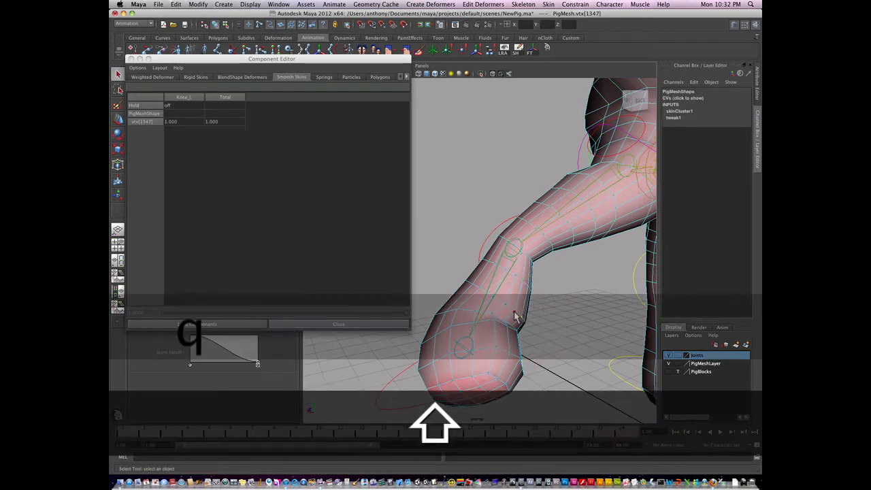
double_click(516, 310, "shift")
left_click_drag(516, 315, 510, 337, "alt")
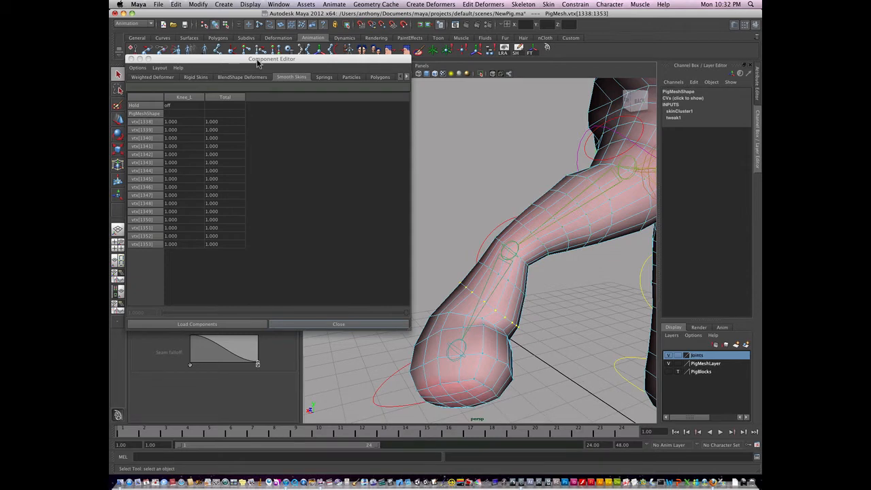
Close the Component Editor and start the Paint Skin Weights Tool with Ankle_L as the influence.
left_click_drag(257, 64, 643, 282)
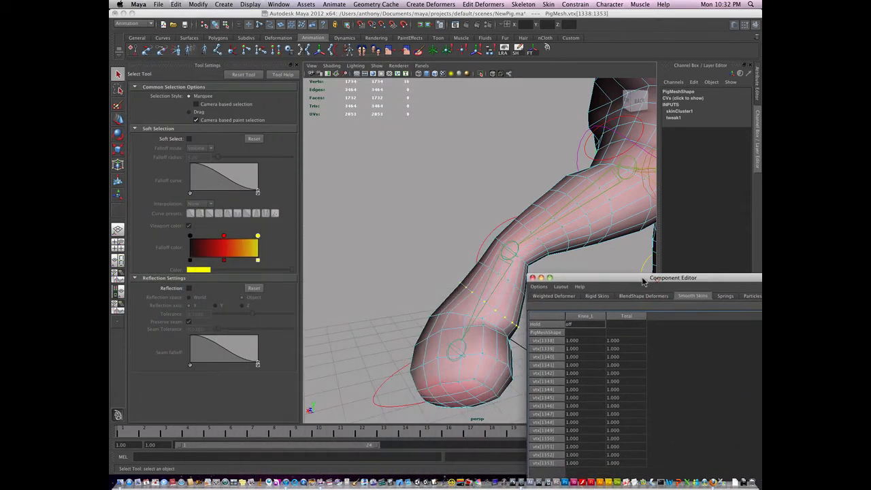
left_click(532, 278)
left_click_drag(530, 277, 456, 314, "alt")
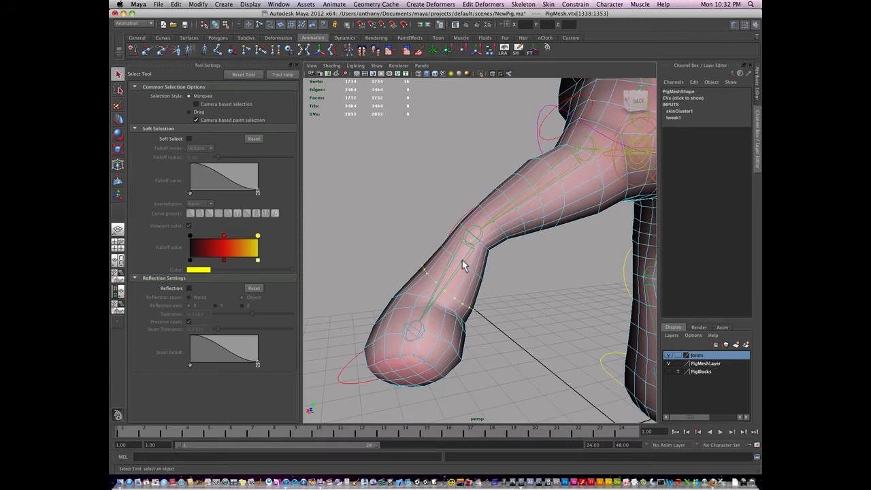
left_click(420, 52)
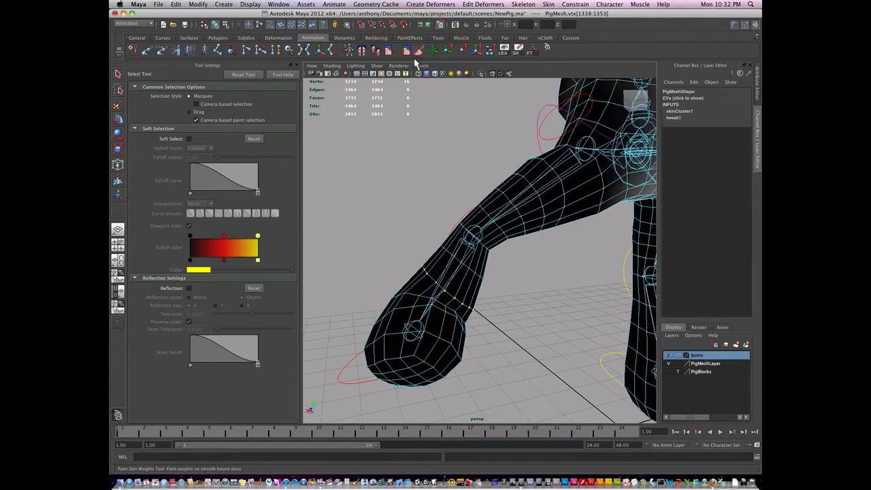
mouse_move(451, 297)
left_mouse_down("alt")
mouse_move(467, 320)
mouse_move(458, 285)
left_mouse_up("alt")
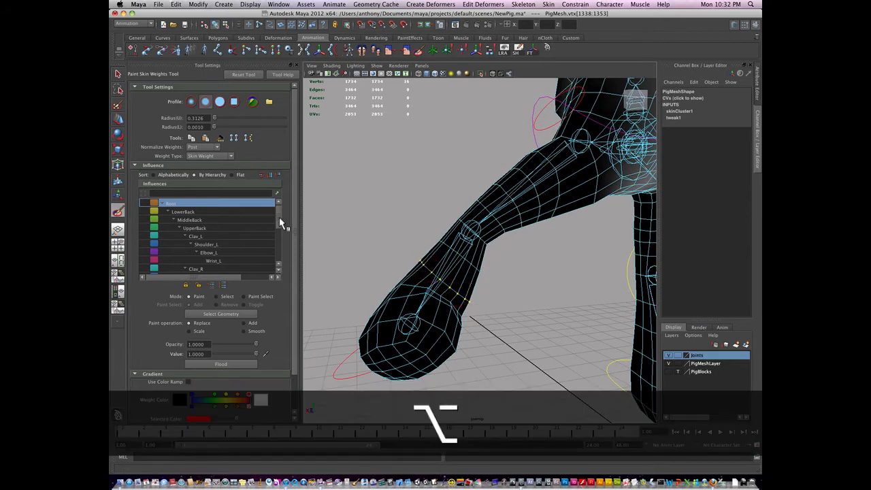
left_click_drag(279, 218, 282, 239)
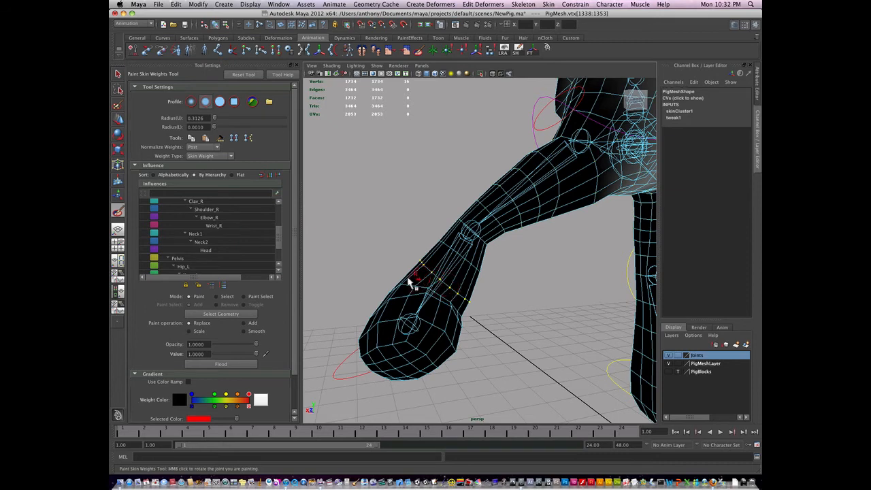
left_click_drag(278, 243, 279, 255)
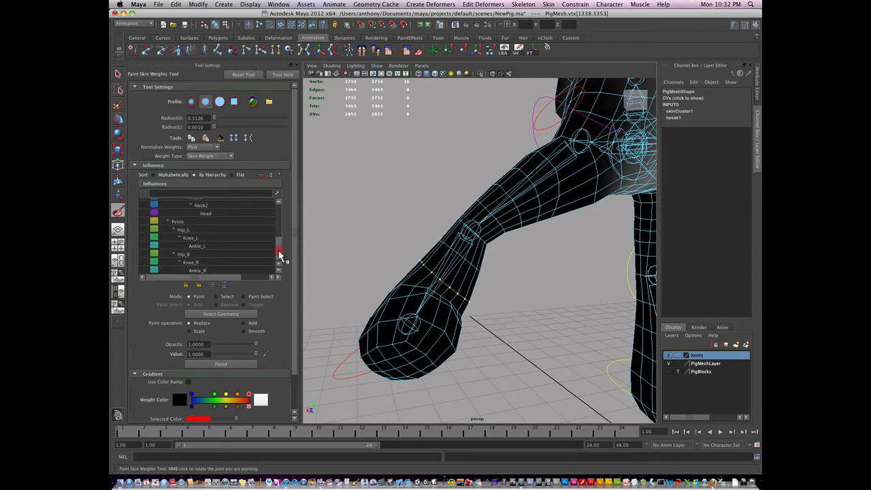
left_click(195, 246)
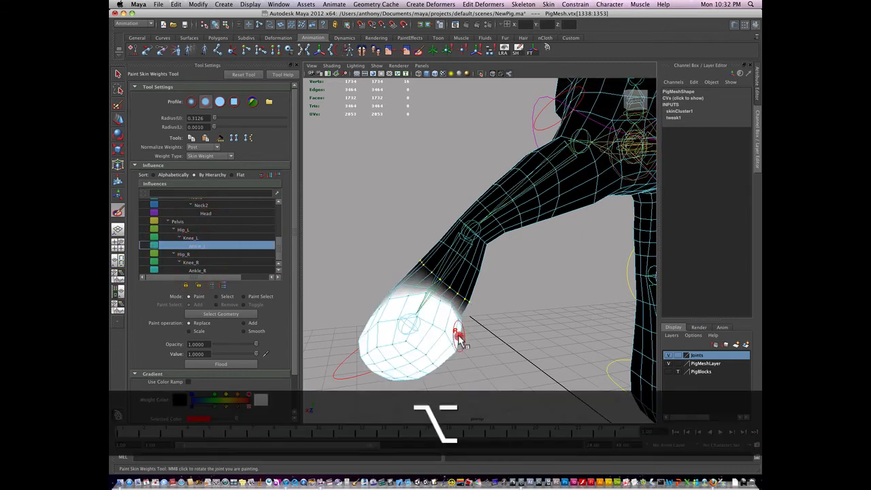
Paint Ankle_L weight along the selected vertex loop just above the left ankle.
left_click_drag(453, 340, 483, 323, "alt")
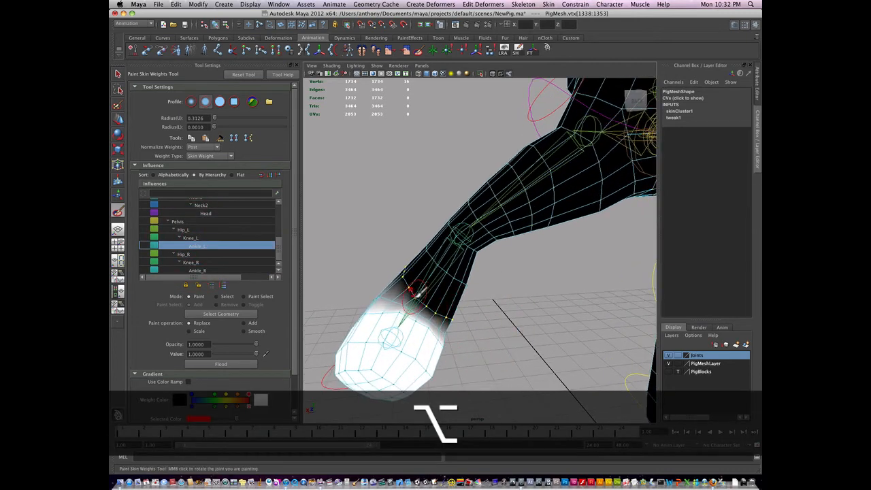
mouse_move(408, 281)
left_mouse_down()
mouse_move(458, 320)
mouse_move(502, 325)
mouse_move(510, 302)
mouse_move(415, 311)
mouse_move(447, 306)
left_mouse_up()
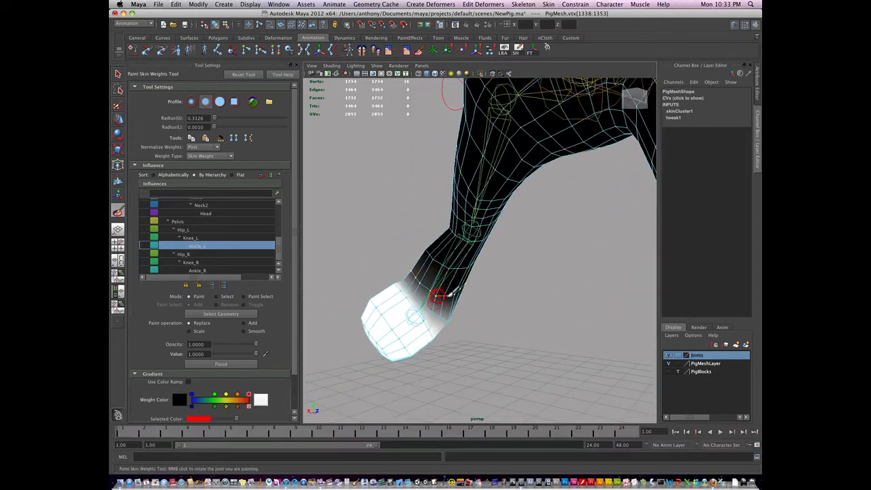
left_click_drag(458, 293, 516, 344, "alt")
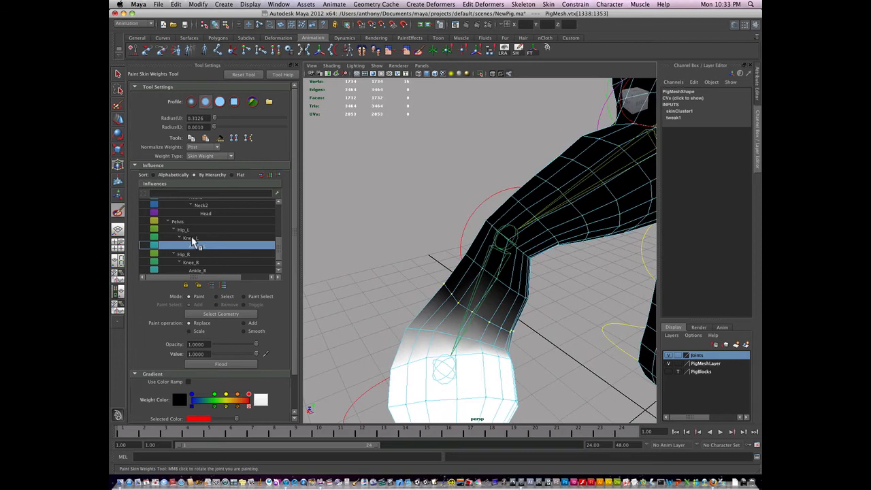
Switch the paint influence to Knee_L, set the brush radius to 0.1061 and inspect the lower left leg's weights.
left_click(193, 239)
left_click_drag(383, 259, 431, 308, "alt")
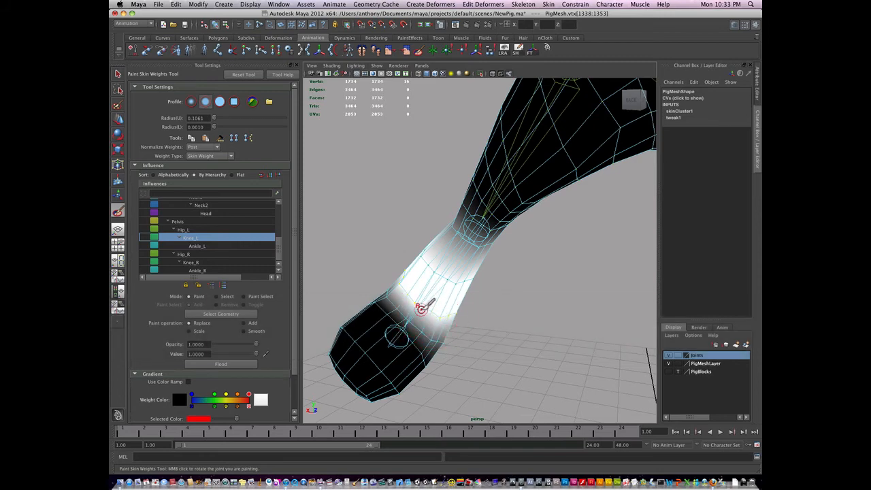
left_click_drag(425, 334, 453, 323, "alt")
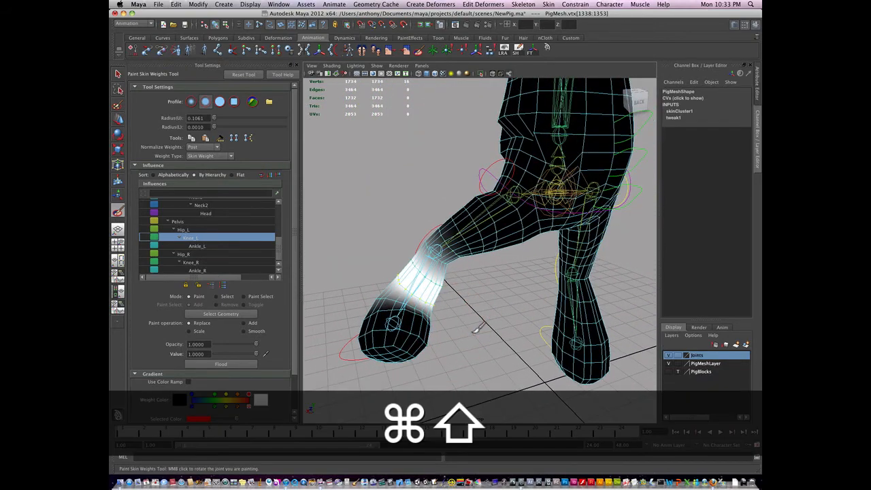